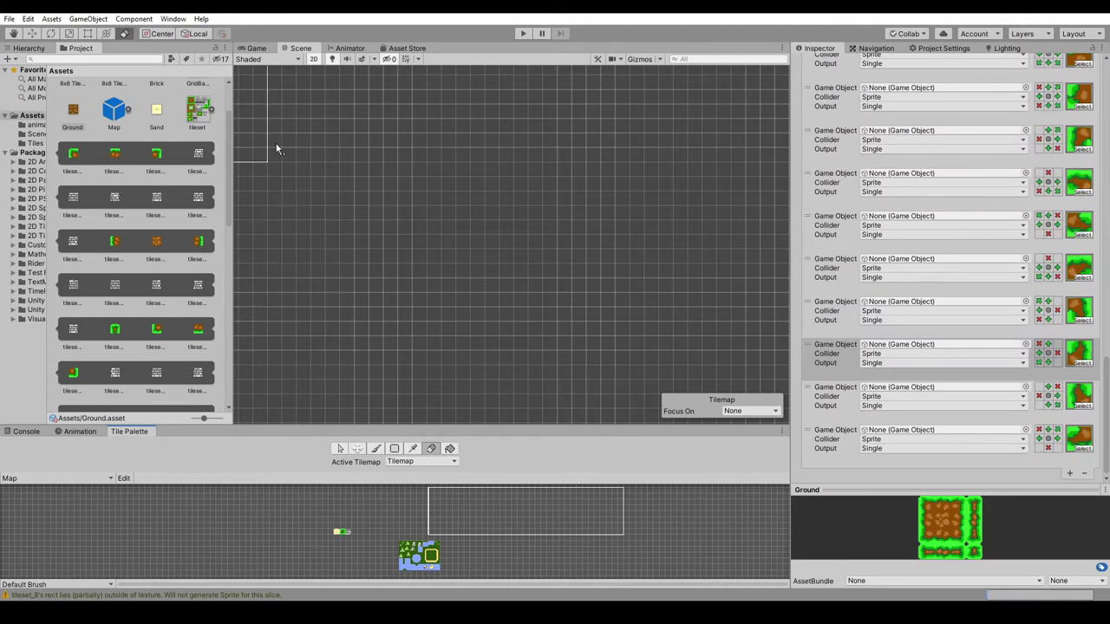
# Step: Paint a ground tile at the dirt island's bottom-left corner
pyautogui.click(344, 537)
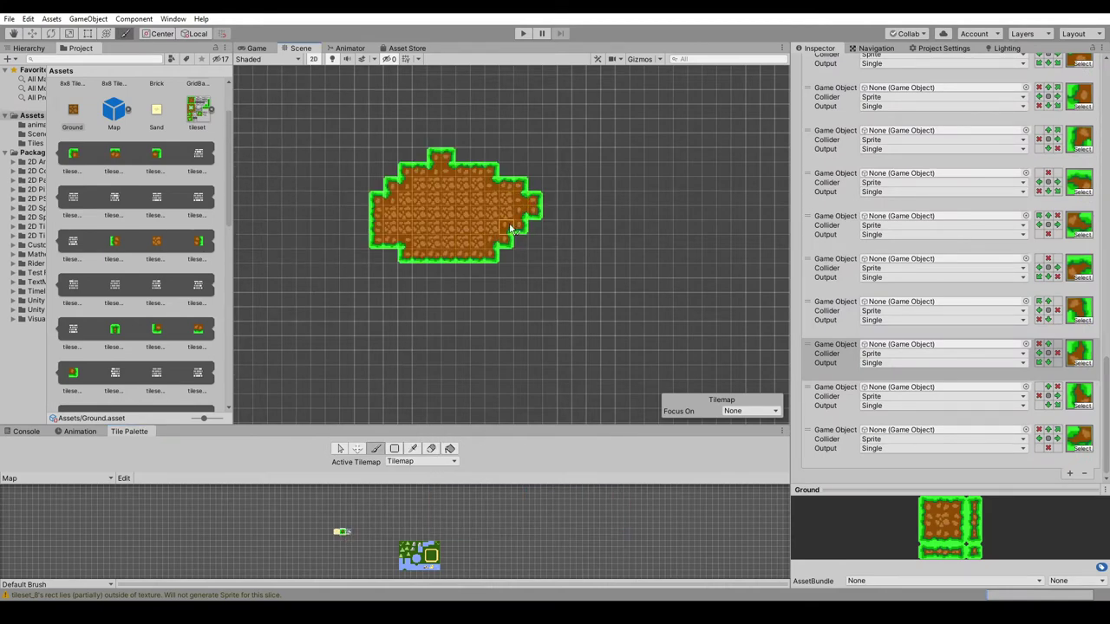
pyautogui.click(392, 255)
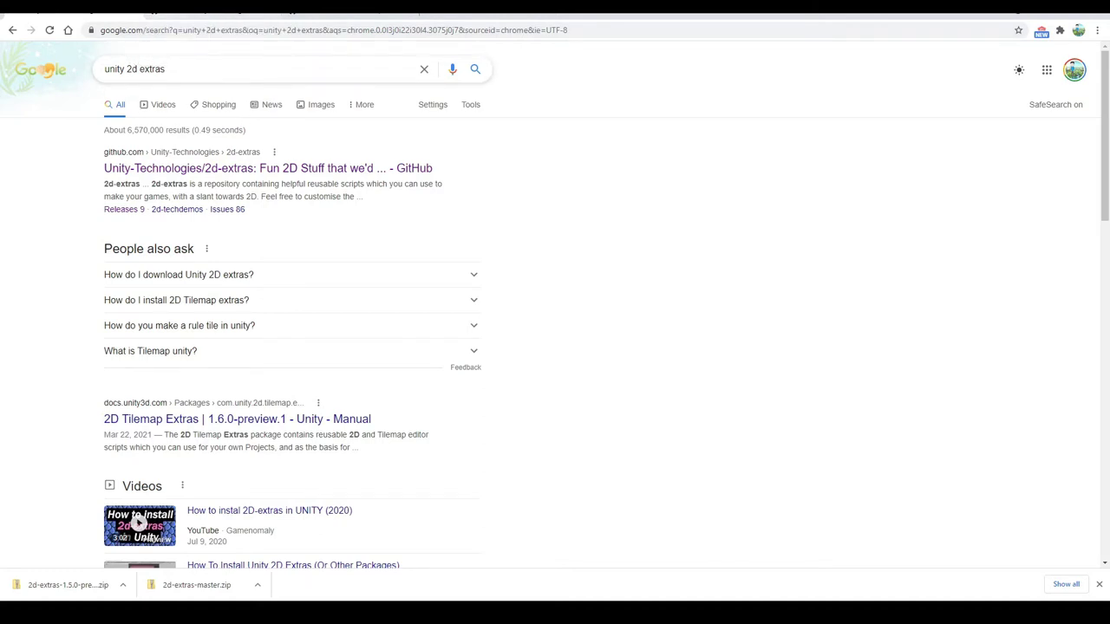
# Step: Find the 2d-extras README's per-Unity-version branch section, then view the V1.5.0-preview release
pyautogui.click(213, 7)
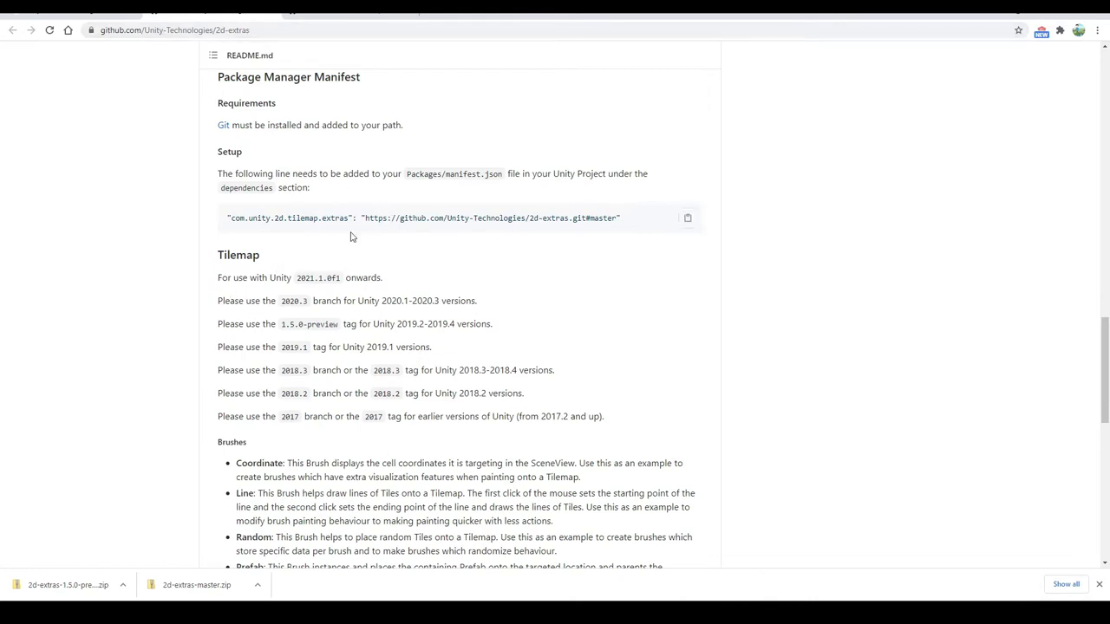
pyautogui.scroll(10, 314, 204)
pyautogui.scroll(10, 314, 204)
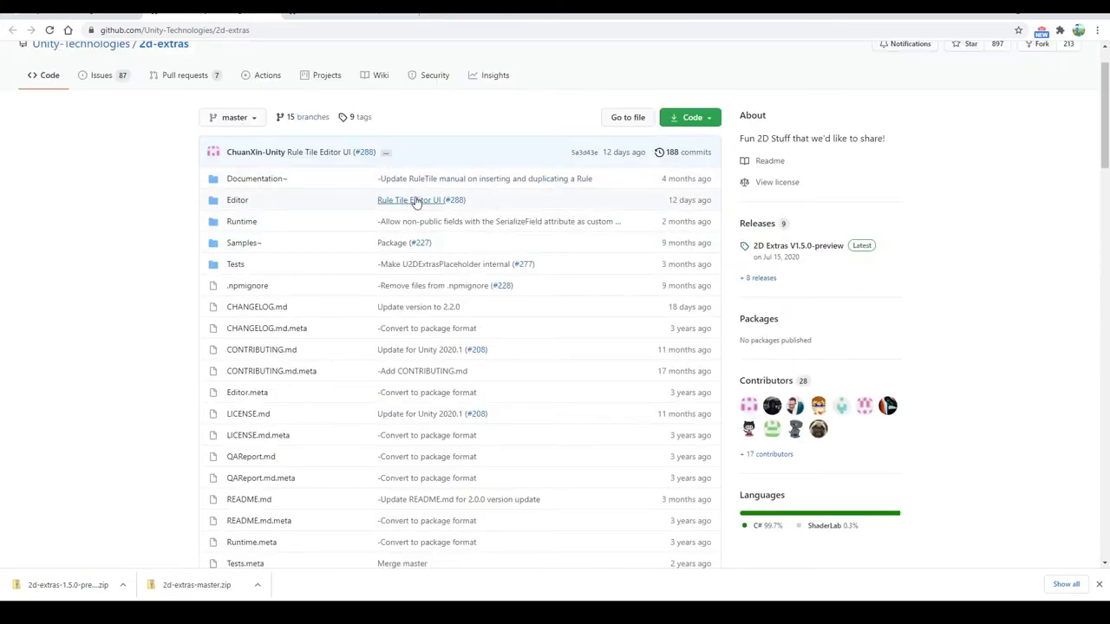
pyautogui.scroll(-3, 421, 198)
pyautogui.scroll(-4, 372, 216)
pyautogui.scroll(-4, 346, 370)
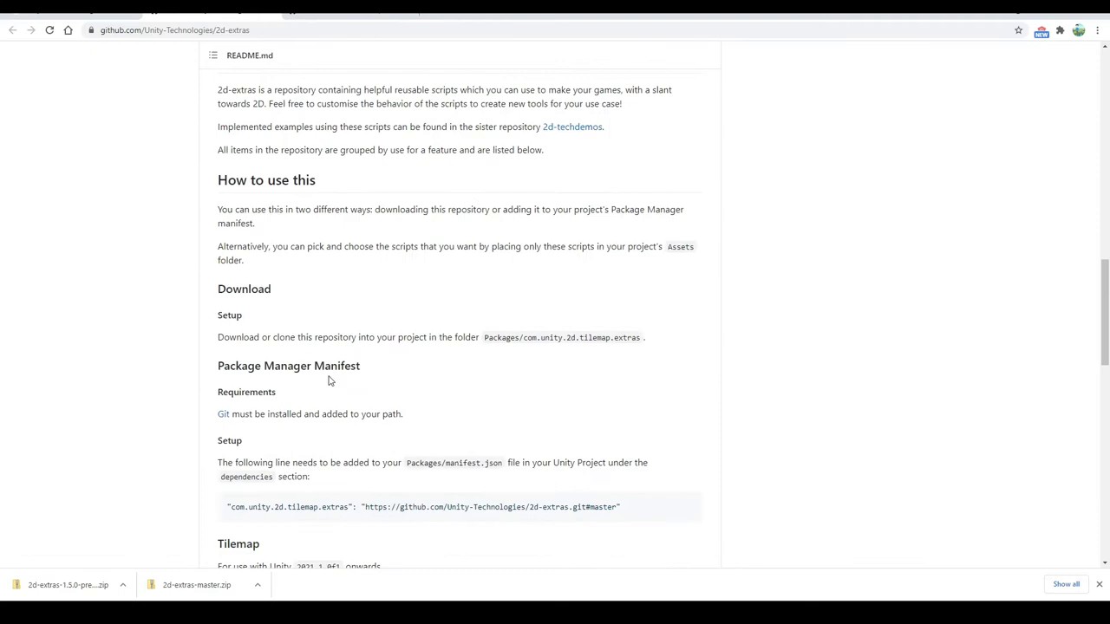
pyautogui.scroll(-5, 327, 379)
pyautogui.scroll(-1, 296, 271)
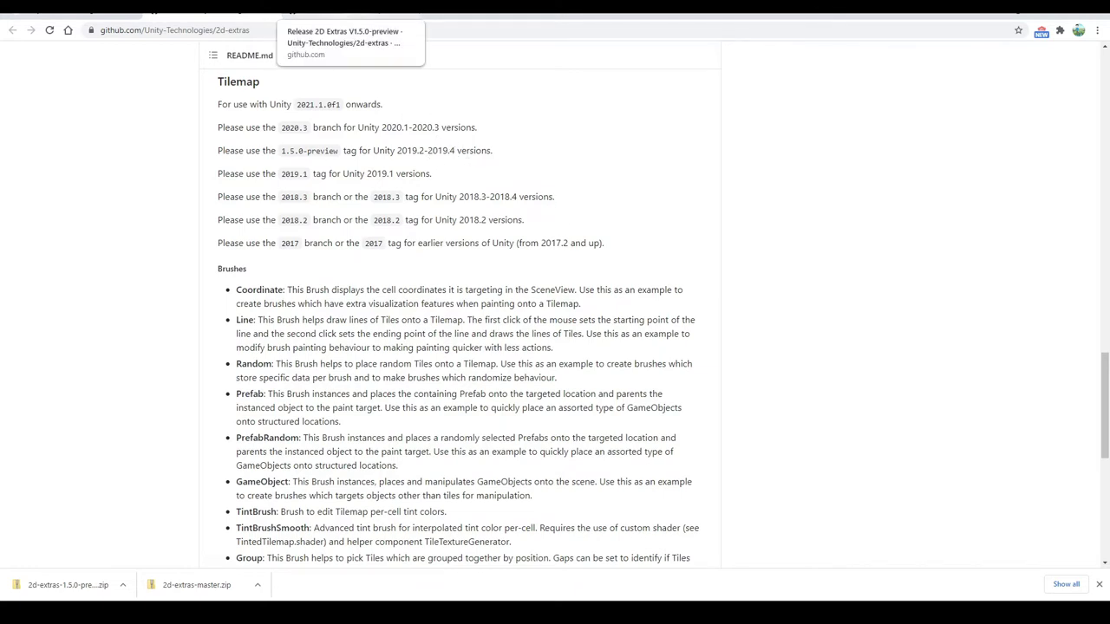
pyautogui.click(347, 7)
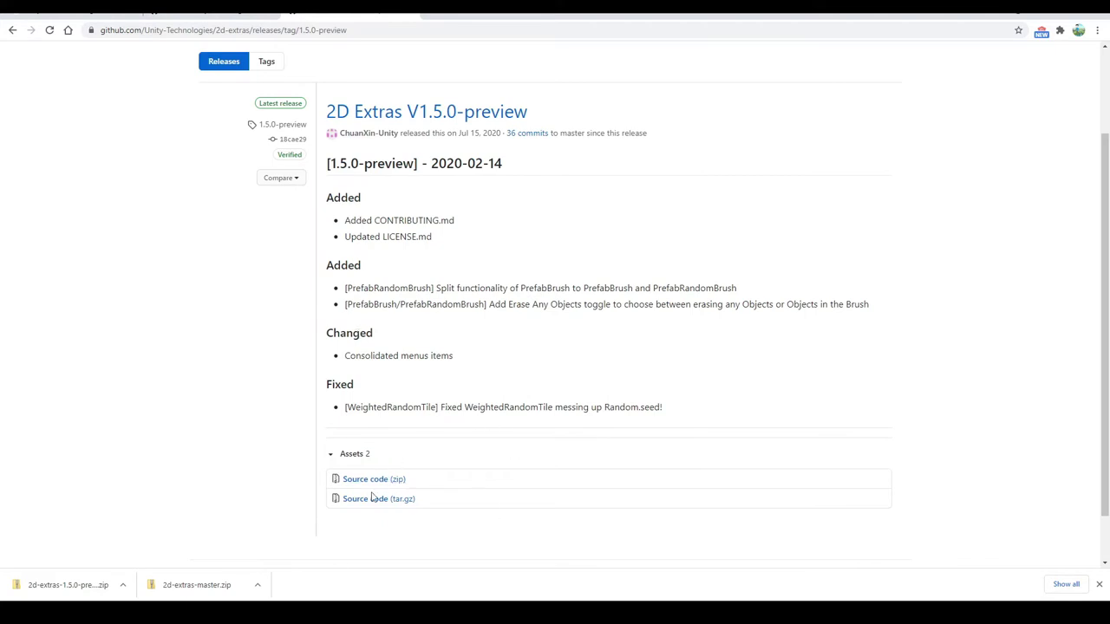
# Step: Back on the README, select all files in Explorer's com.unity.2d.tilemap.extras folder
pyautogui.hotkey('ctrl', 'shift', 'Tab')
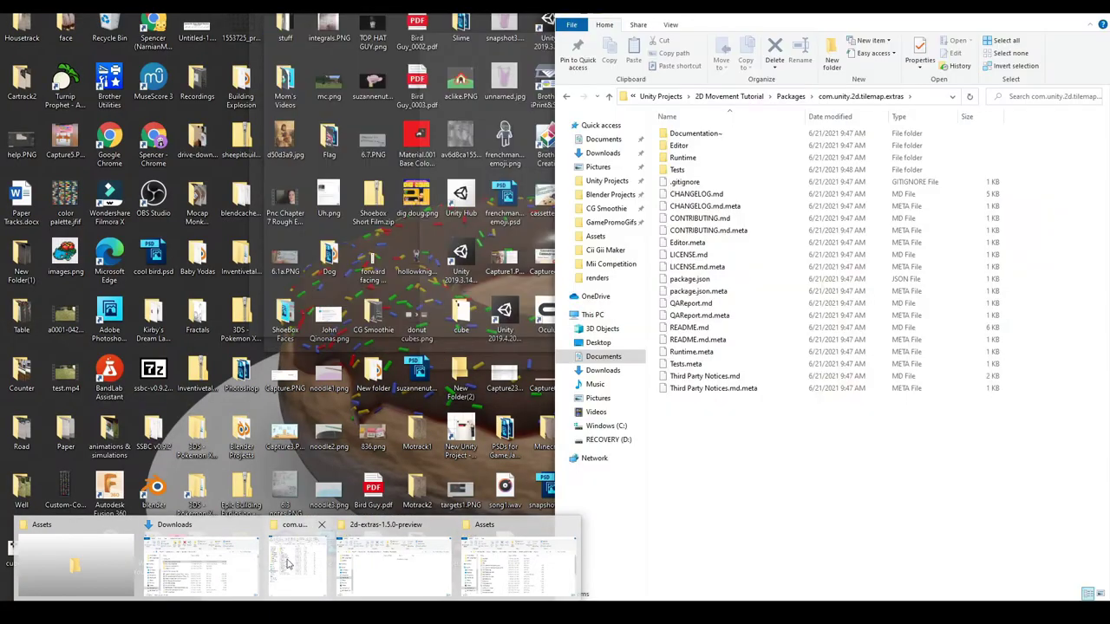
pyautogui.click(288, 564)
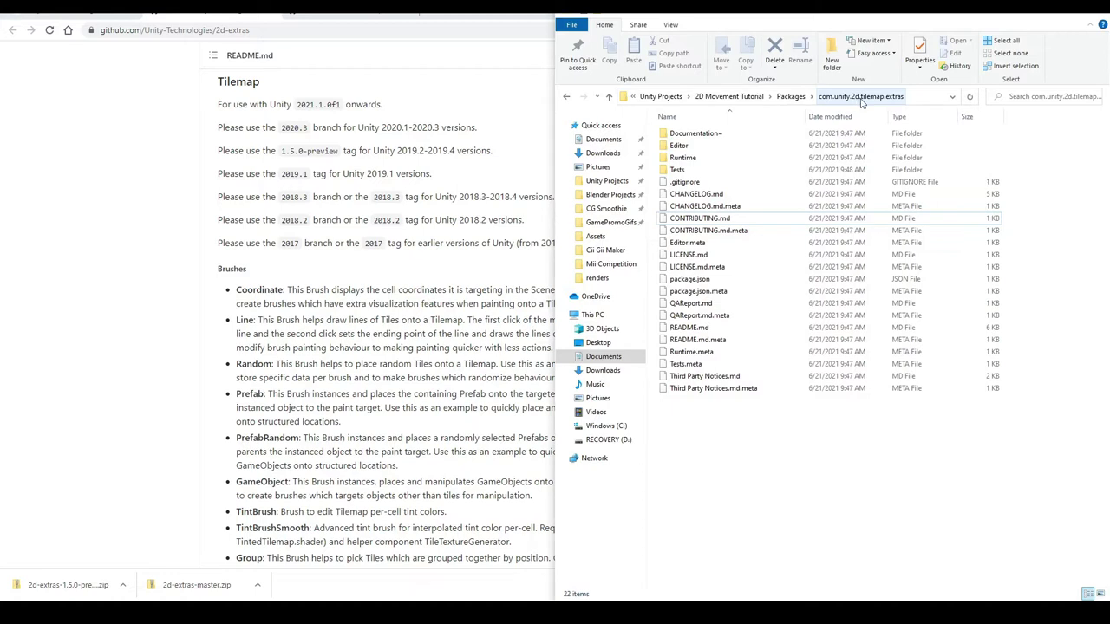
pyautogui.moveTo(1001, 520)
pyautogui.mouseDown()
pyautogui.moveTo(820, 172)
pyautogui.moveTo(1057, 562)
pyautogui.mouseUp()
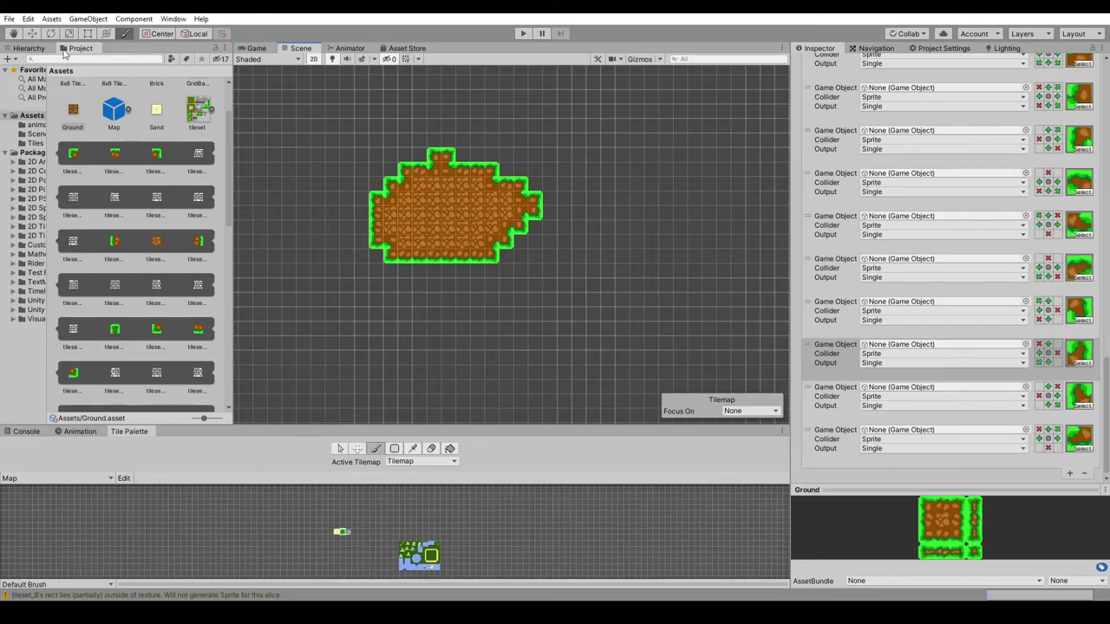
# Step: Dock the Project panel, check the 2D Tilemap Extras package, then return to Assets
pyautogui.moveTo(69, 48); pyautogui.dragTo(182, 430)
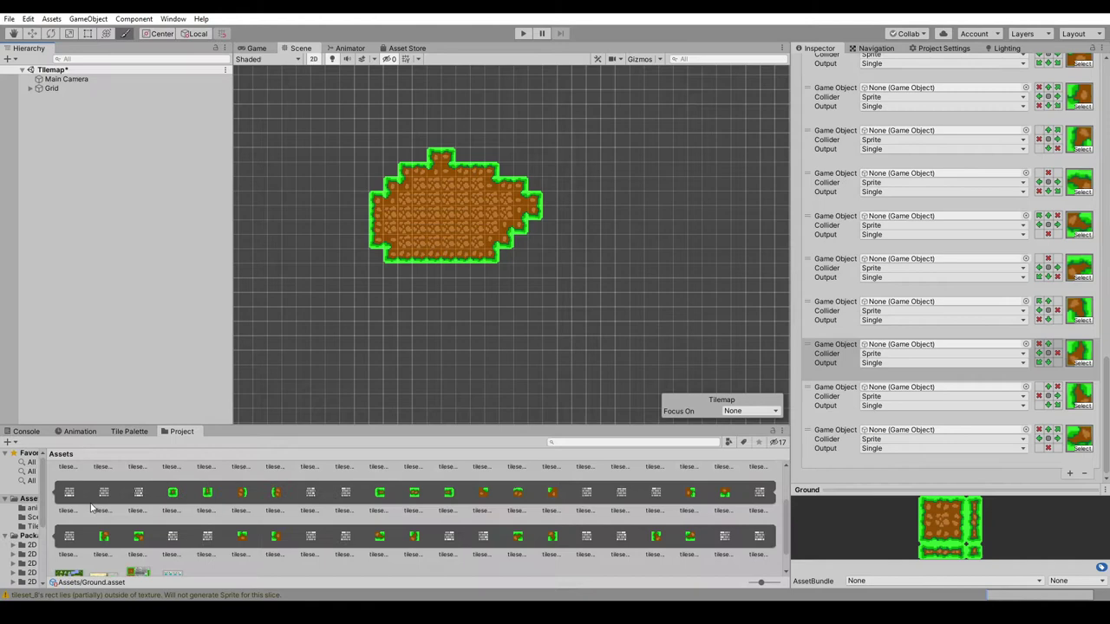
pyautogui.scroll(-5, 34, 547)
pyautogui.click(32, 499)
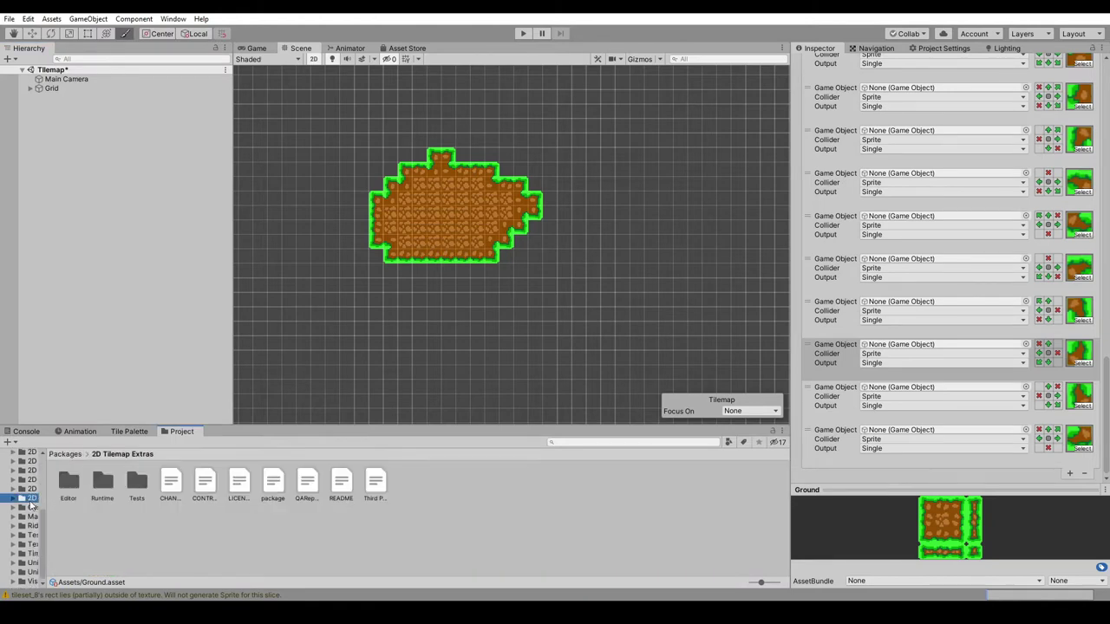
pyautogui.scroll(5, 31, 503)
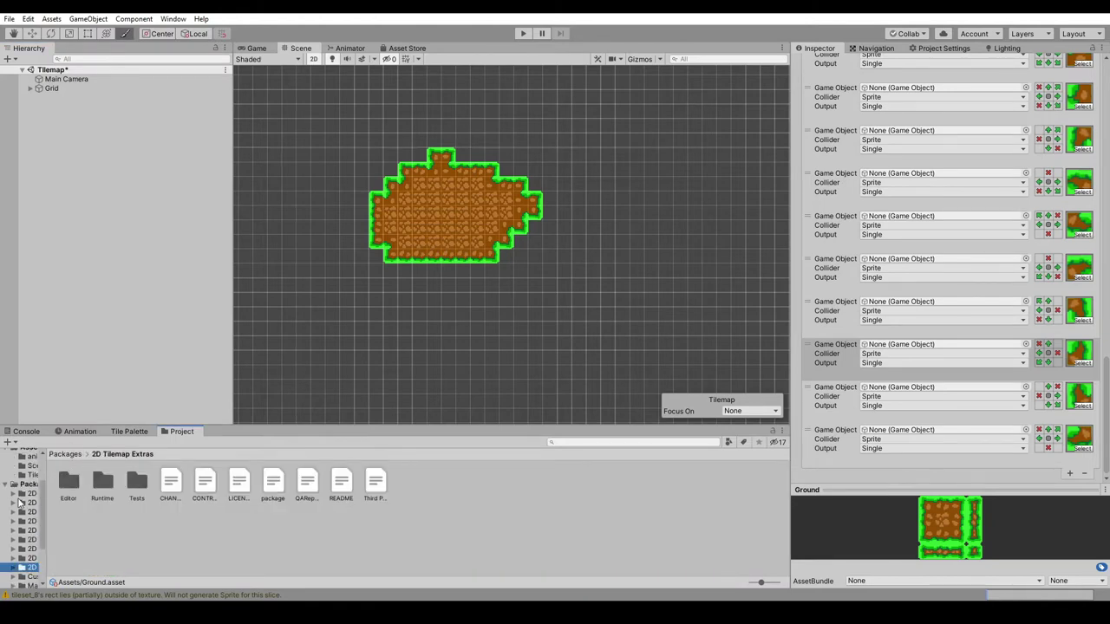
pyautogui.click(27, 500)
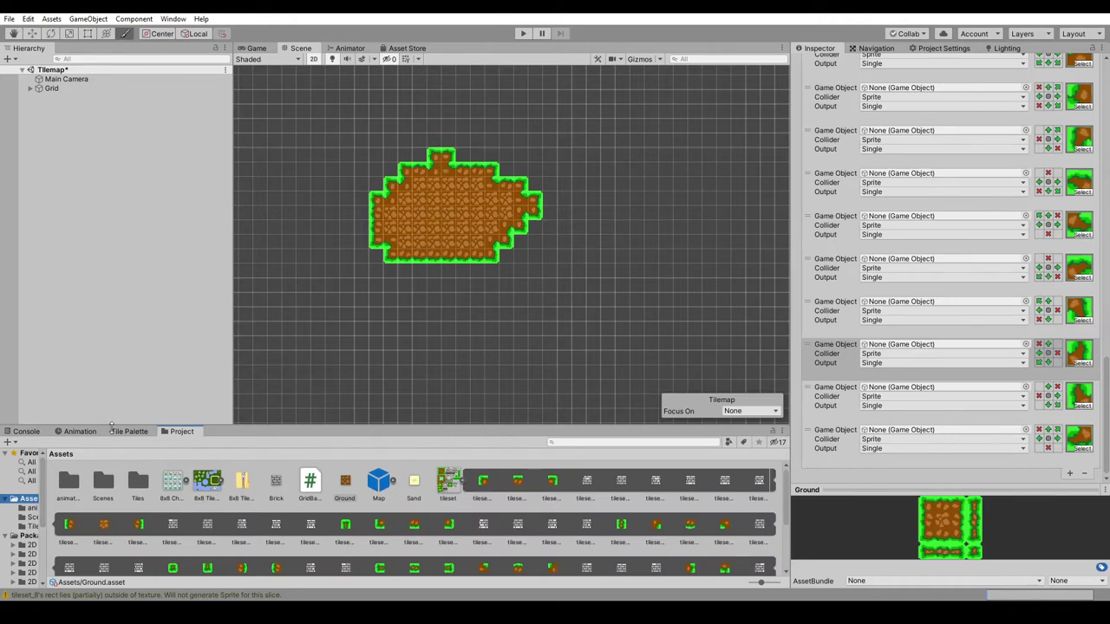
pyautogui.click(117, 431)
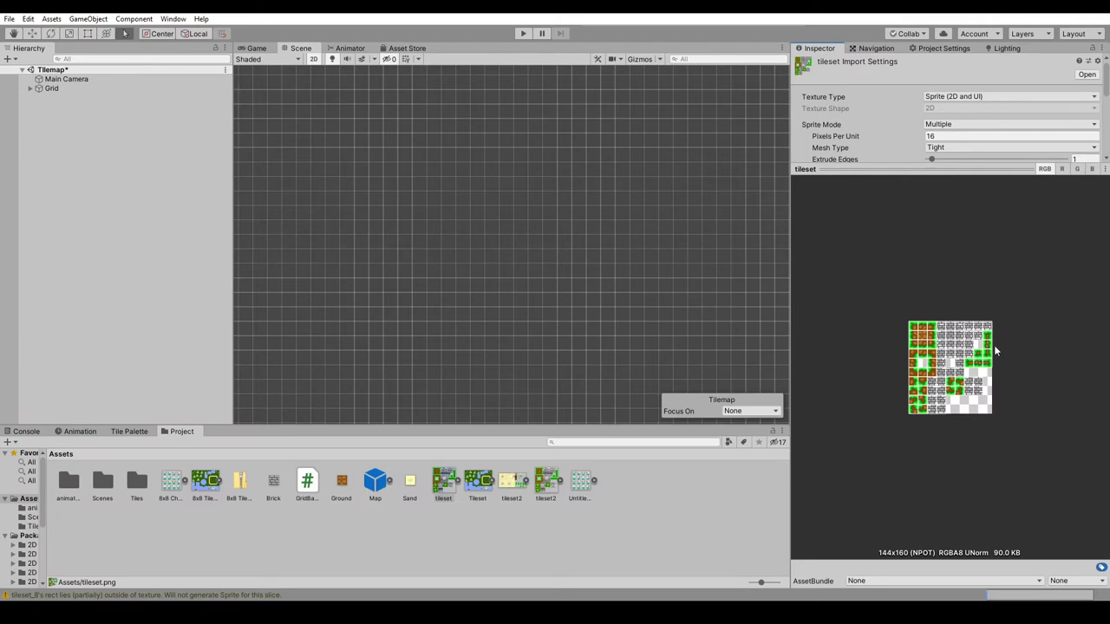
# Step: Create a new 2D Extras Rule Tile asset named 'Ground Tiles'
pyautogui.rightClick(631, 496)
pyautogui.moveTo(660, 203)
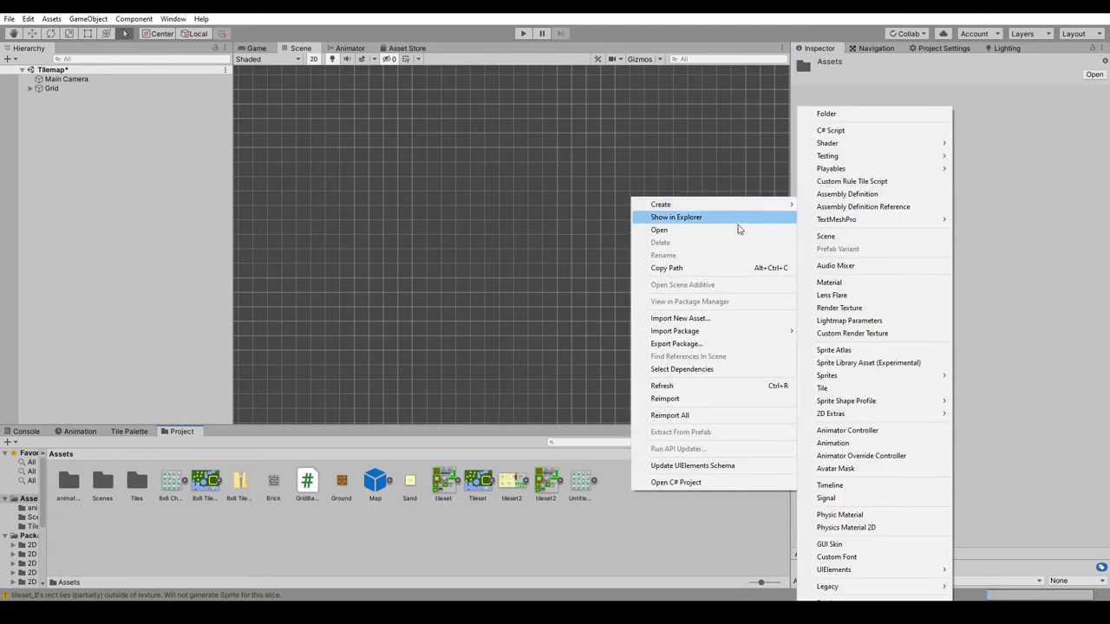
pyautogui.click(975, 414)
pyautogui.click(848, 439)
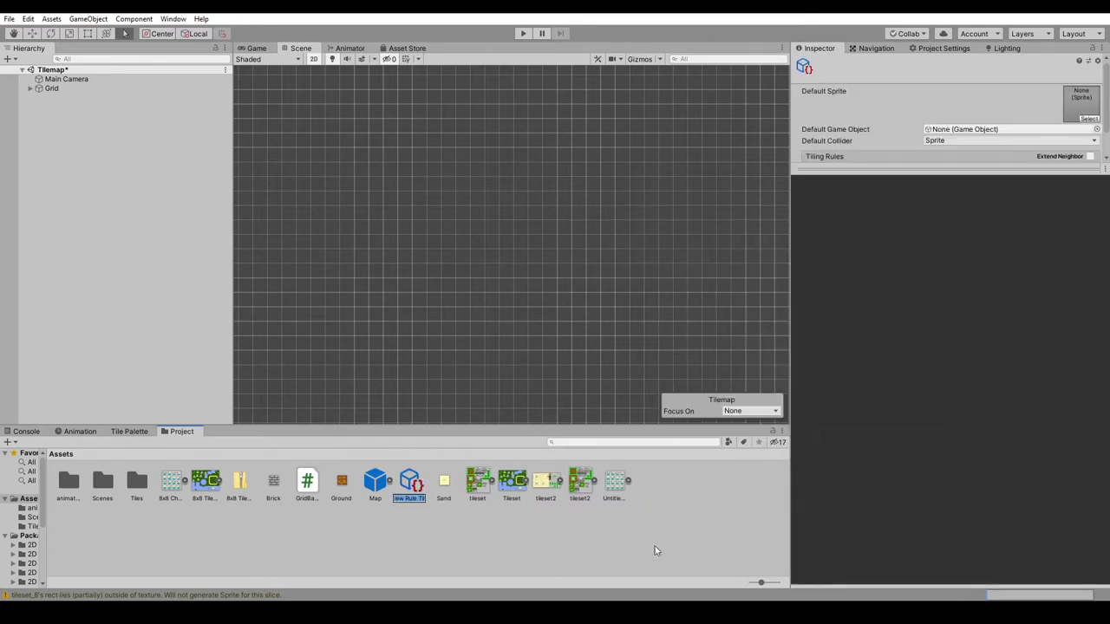
pyautogui.write('G')
pyautogui.write('round Tiles')
pyautogui.press('Return')
# Step: Set the rule tile's default sprite to the orange dirt sprite
pyautogui.click(1088, 118)
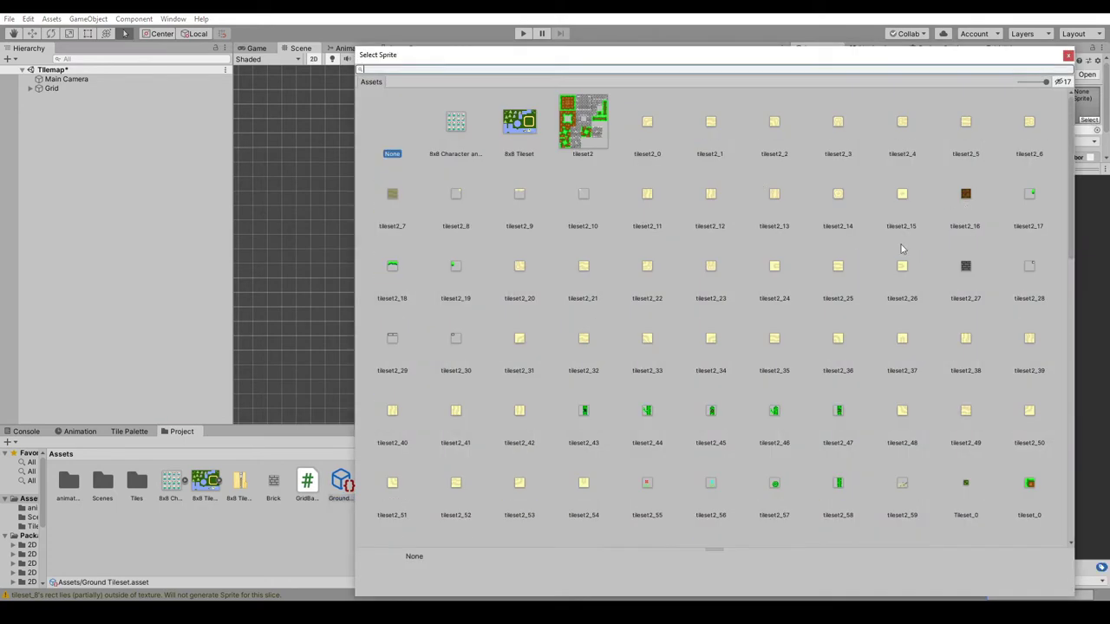
pyautogui.scroll(-3, 796, 306)
pyautogui.doubleClick(846, 419)
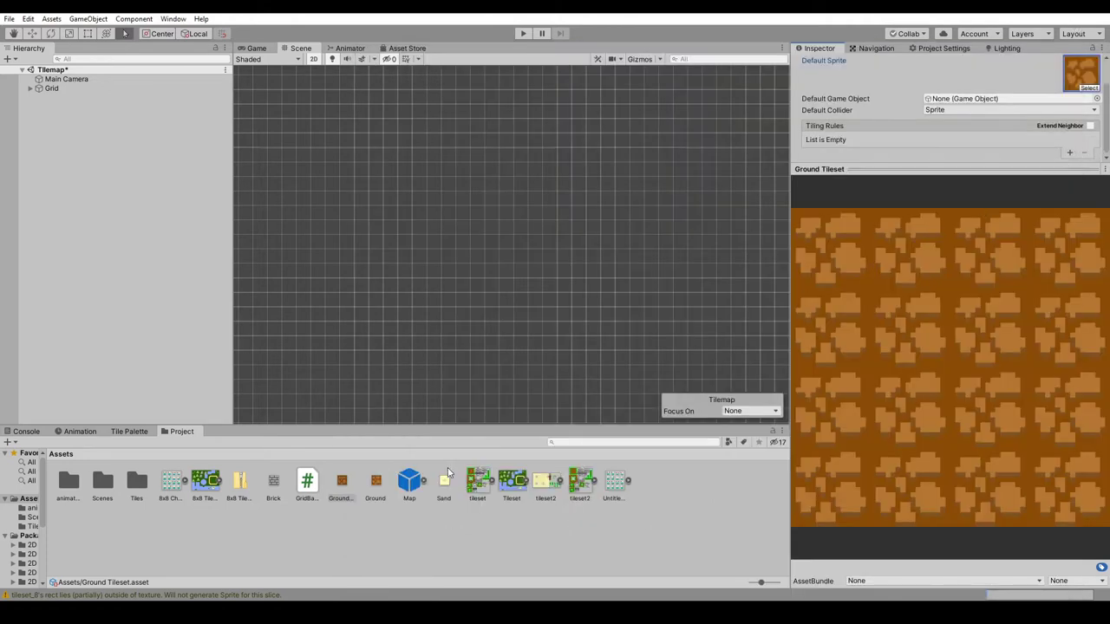
# Step: Duplicate the tileset texture and open the copy in the Sprite Editor
pyautogui.click(482, 485)
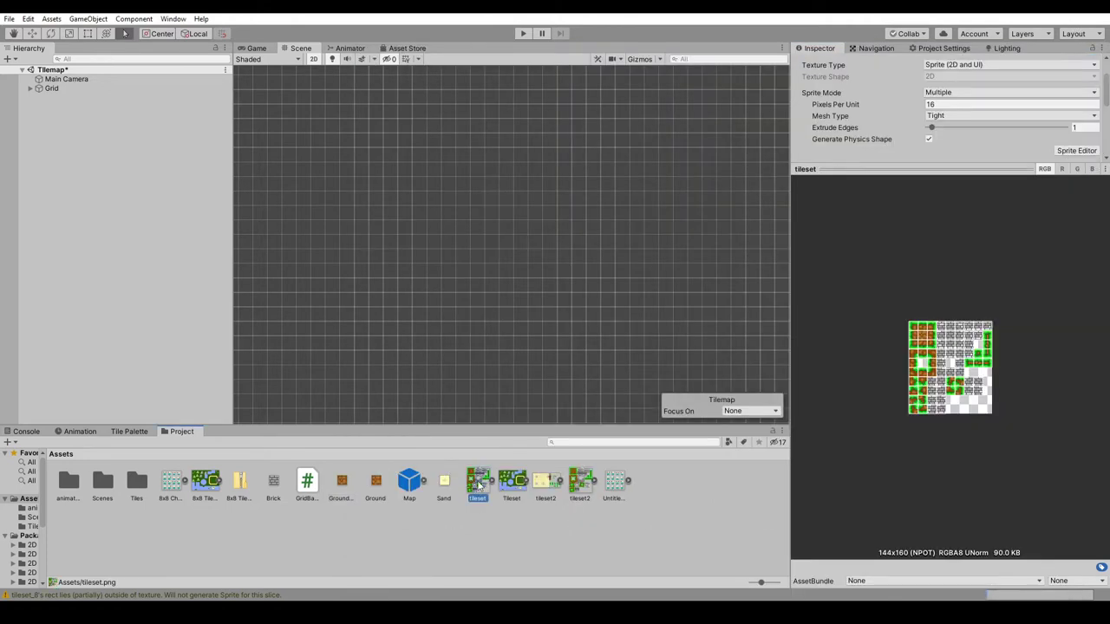
pyautogui.hotkey('ctrl', 'd')
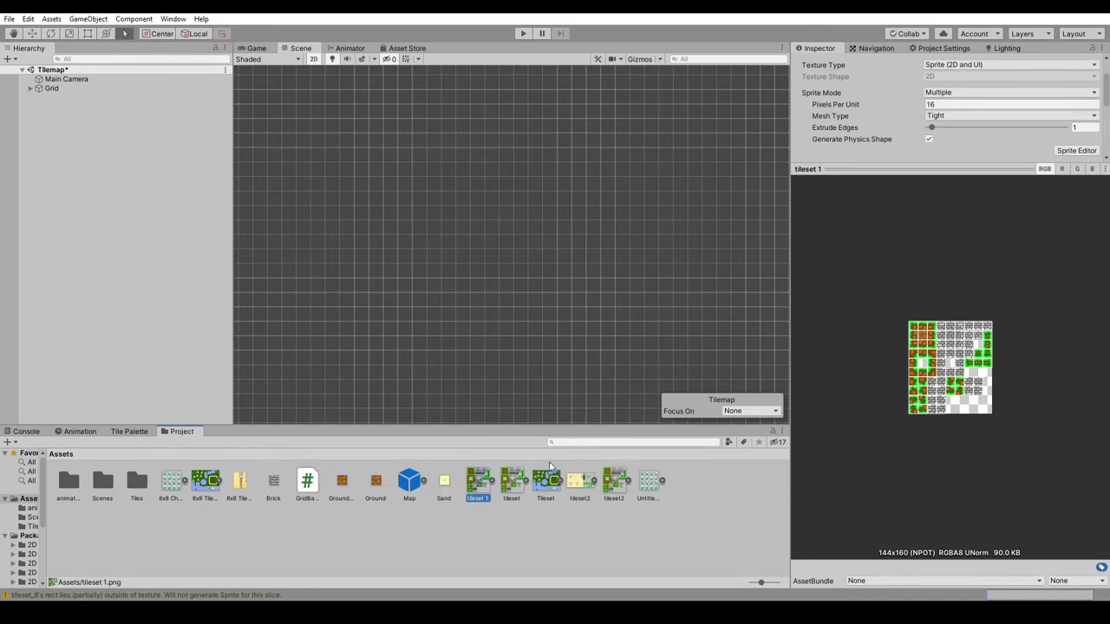
pyautogui.scroll(-3, 1067, 121)
pyautogui.scroll(-3, 1079, 87)
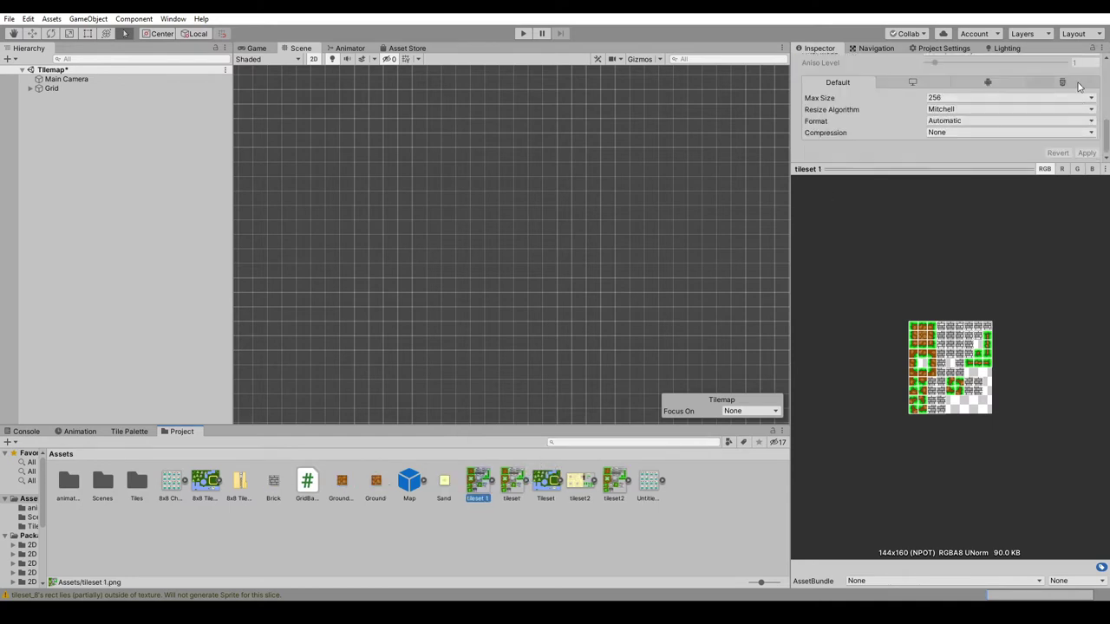
pyautogui.scroll(6, 1080, 95)
pyautogui.scroll(-2, 1081, 113)
pyautogui.click(1077, 79)
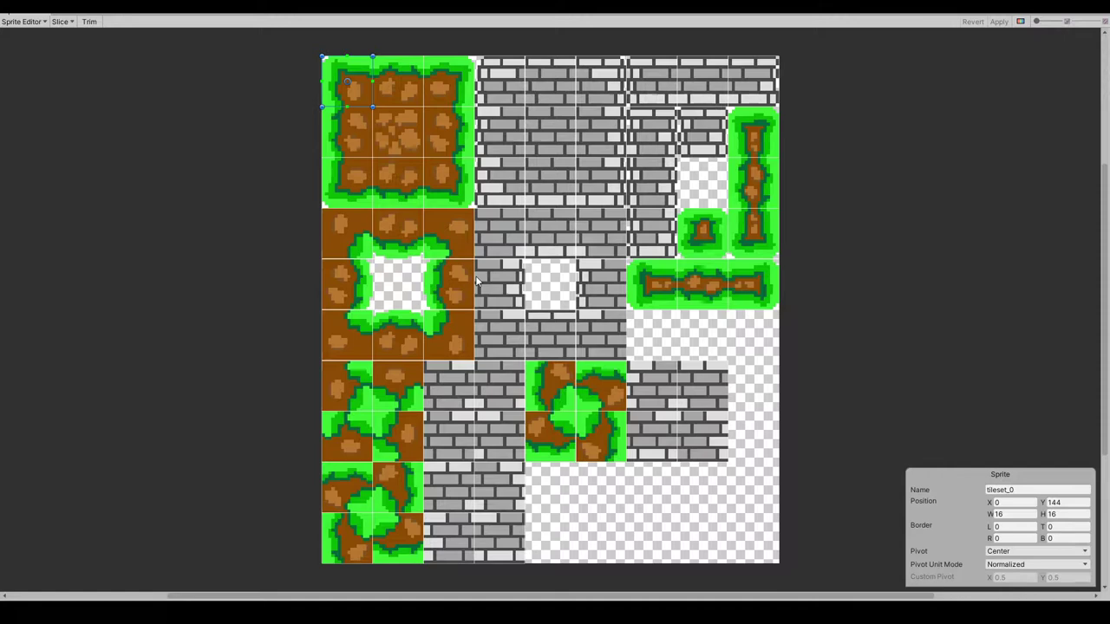
# Step: Delete the brick slices in the upper rows of the sheet
pyautogui.click(499, 87)
pyautogui.press('Delete')
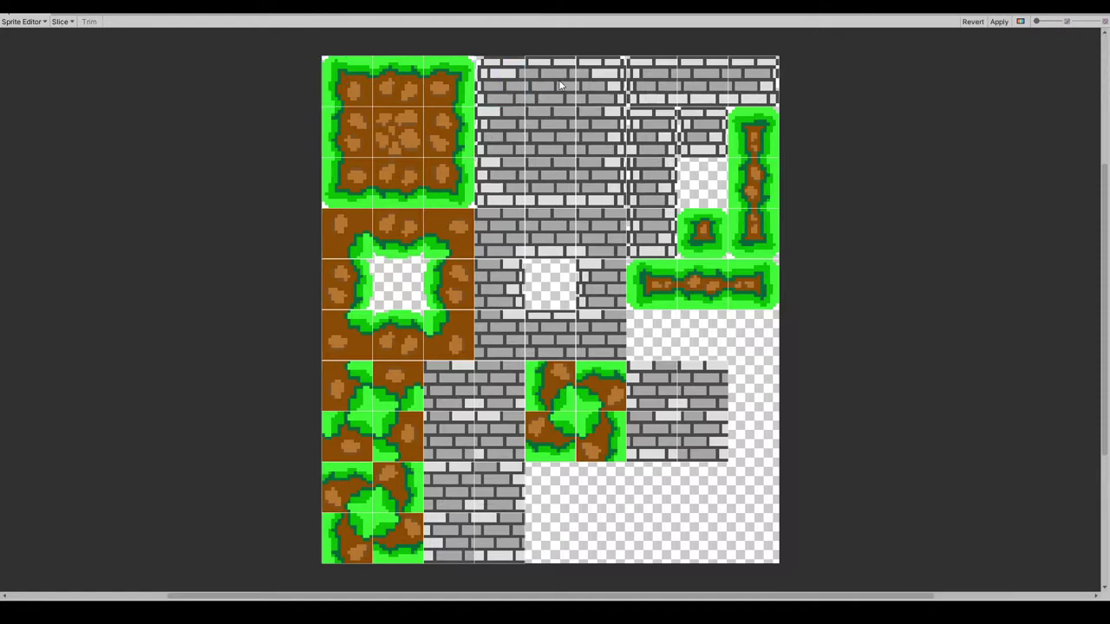
pyautogui.click(550, 83)
pyautogui.press('Delete')
pyautogui.click(659, 83)
pyautogui.press('Delete')
pyautogui.click(639, 136)
pyautogui.press('Delete')
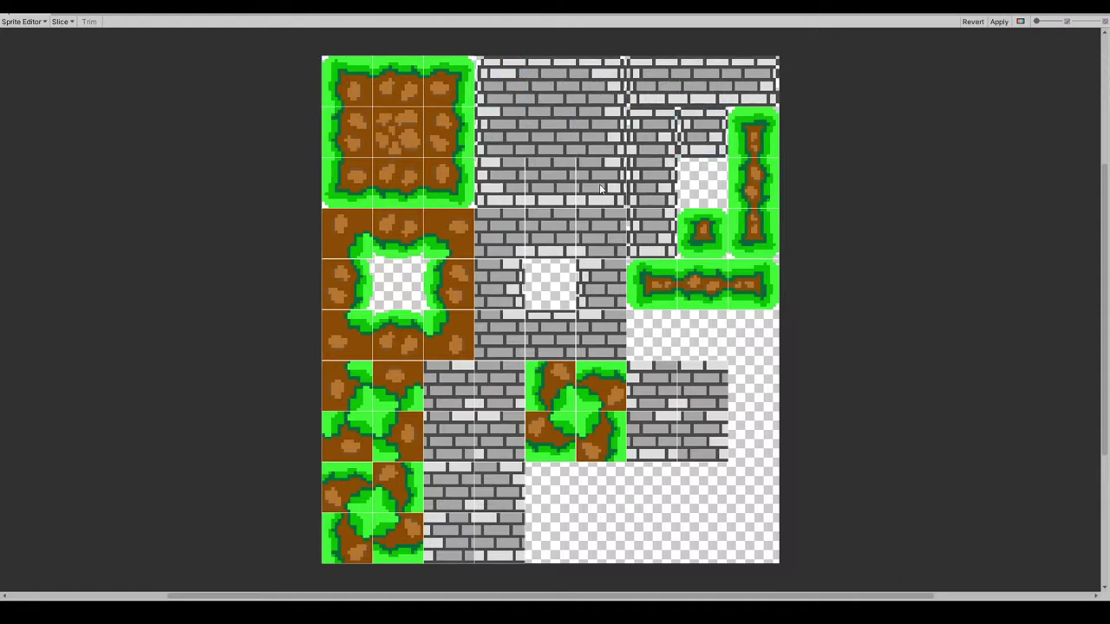
pyautogui.click(518, 232)
pyautogui.click(551, 232)
pyautogui.press('Delete')
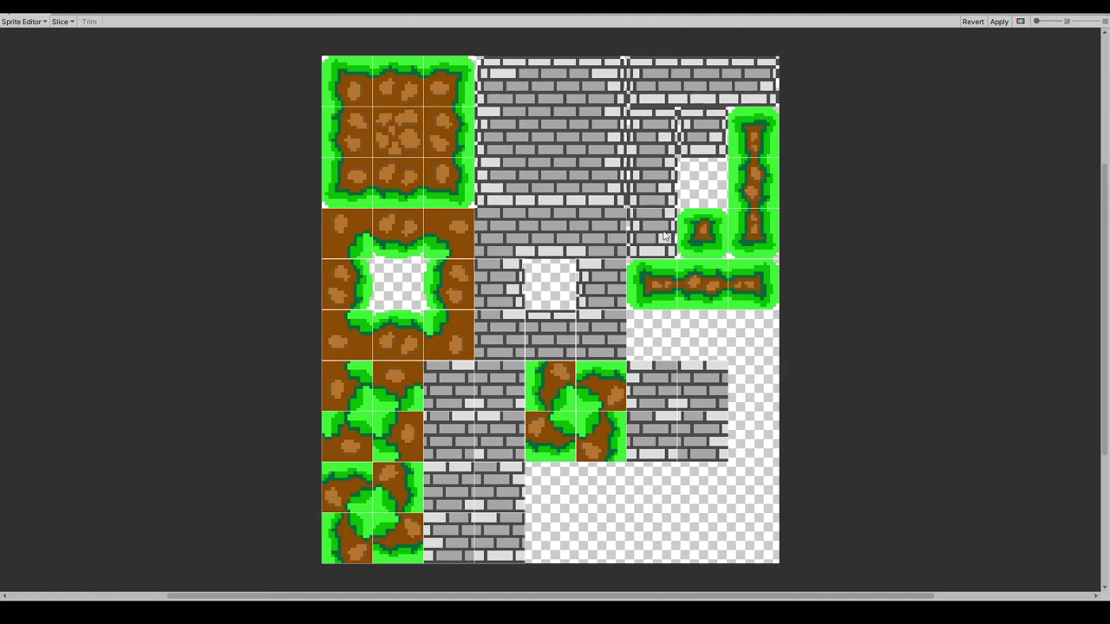
pyautogui.click(650, 233)
pyautogui.press('Delete')
pyautogui.click(594, 298)
pyautogui.press('Delete')
# Step: Delete the remaining lower-row brick slices and apply the changes
pyautogui.click(500, 336)
pyautogui.press('Delete')
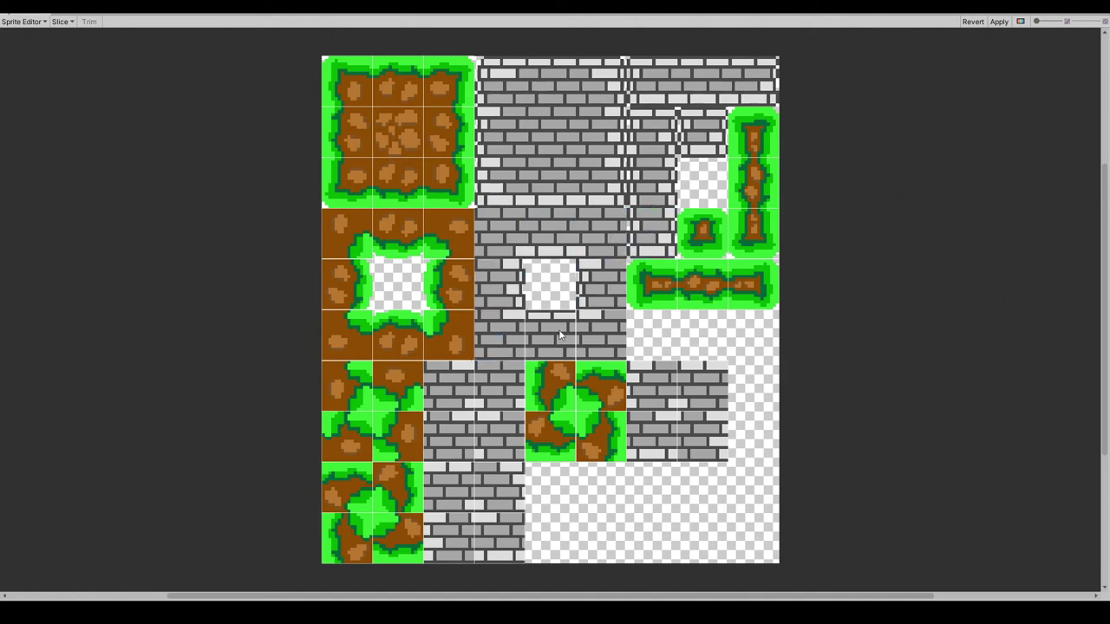
pyautogui.click(551, 336)
pyautogui.press('Delete')
pyautogui.click(601, 337)
pyautogui.click(703, 387)
pyautogui.press('Delete')
pyautogui.click(703, 436)
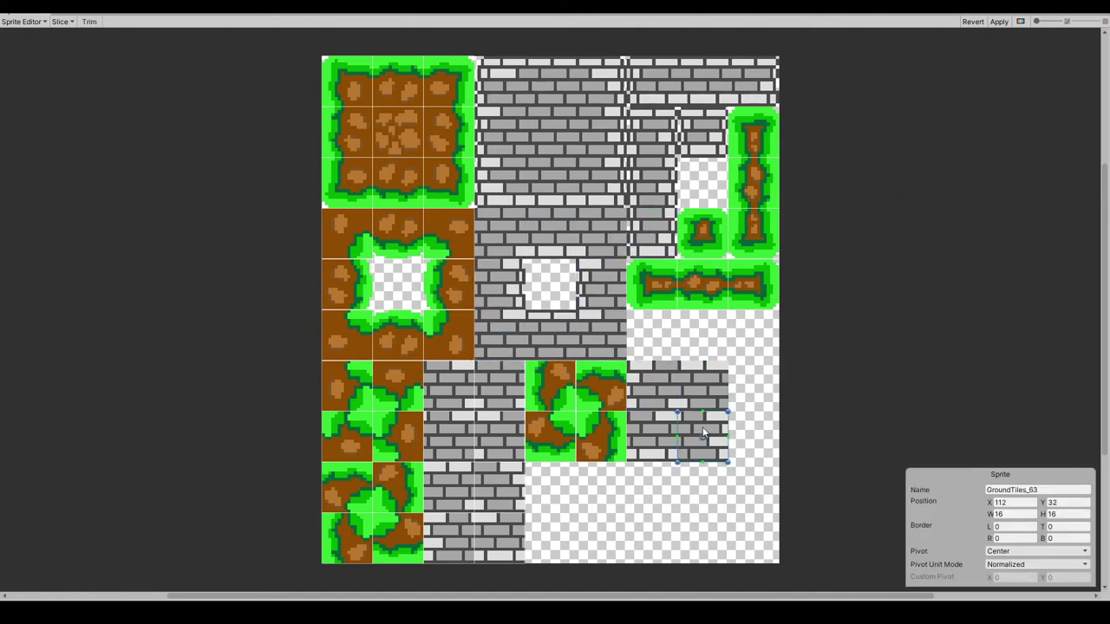
pyautogui.press('Delete')
pyautogui.click(652, 437)
pyautogui.press('Delete')
pyautogui.click(499, 387)
pyautogui.press('Delete')
pyautogui.click(500, 436)
pyautogui.press('Delete')
pyautogui.click(999, 22)
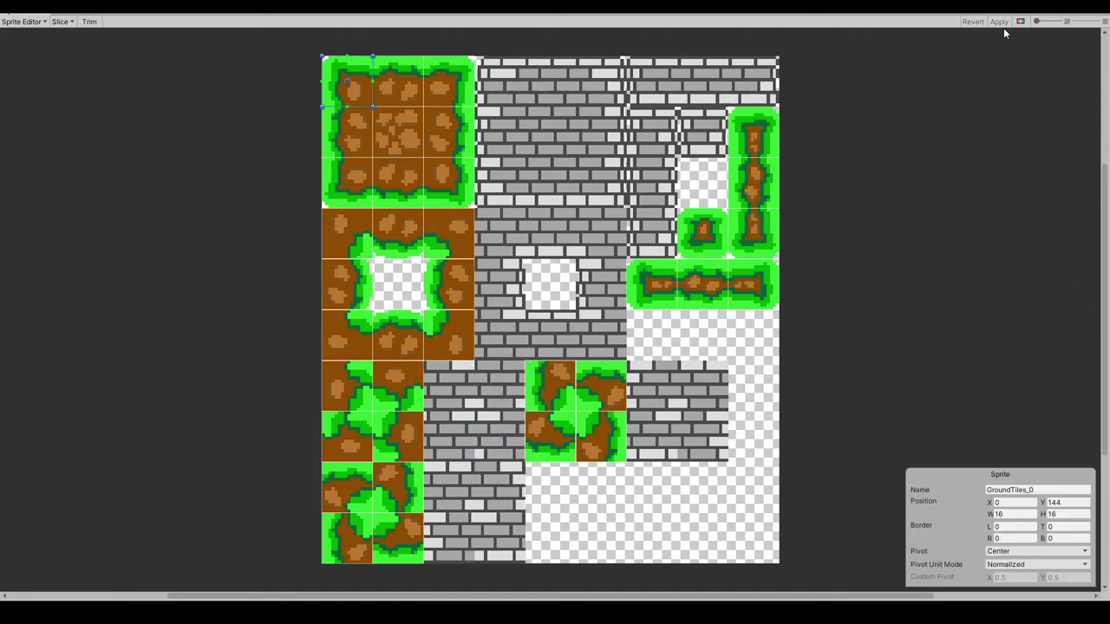
# Step: Close the Sprite Editor and pick GroundTiles_0 as Ground Tileset's default sprite
pyautogui.click(1104, 17)
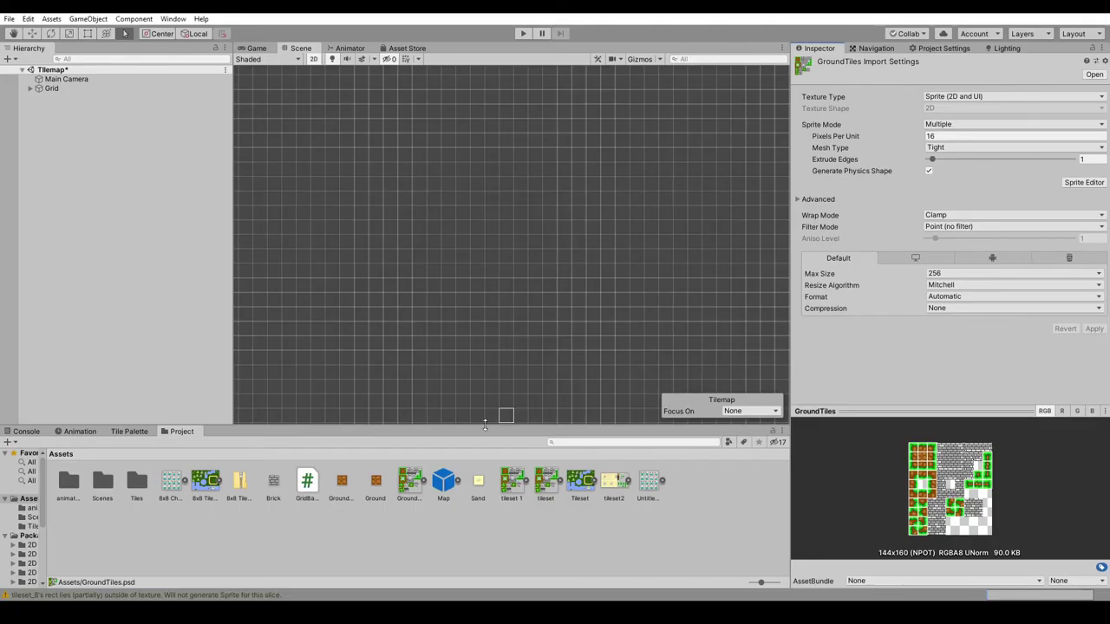
pyautogui.click(65, 79)
pyautogui.click(341, 483)
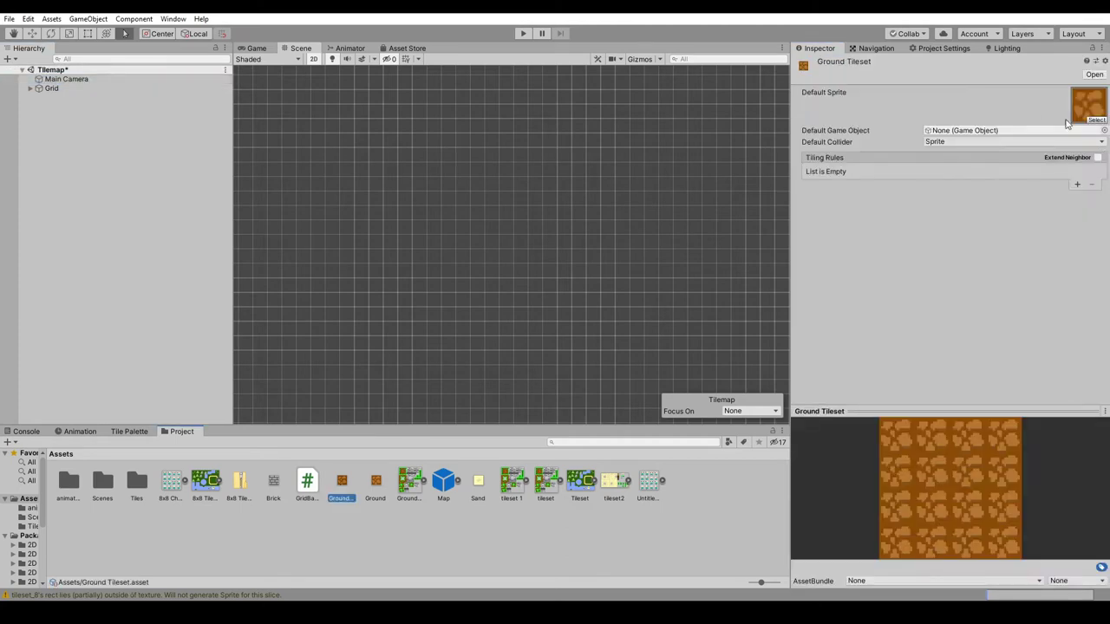
pyautogui.click(1094, 121)
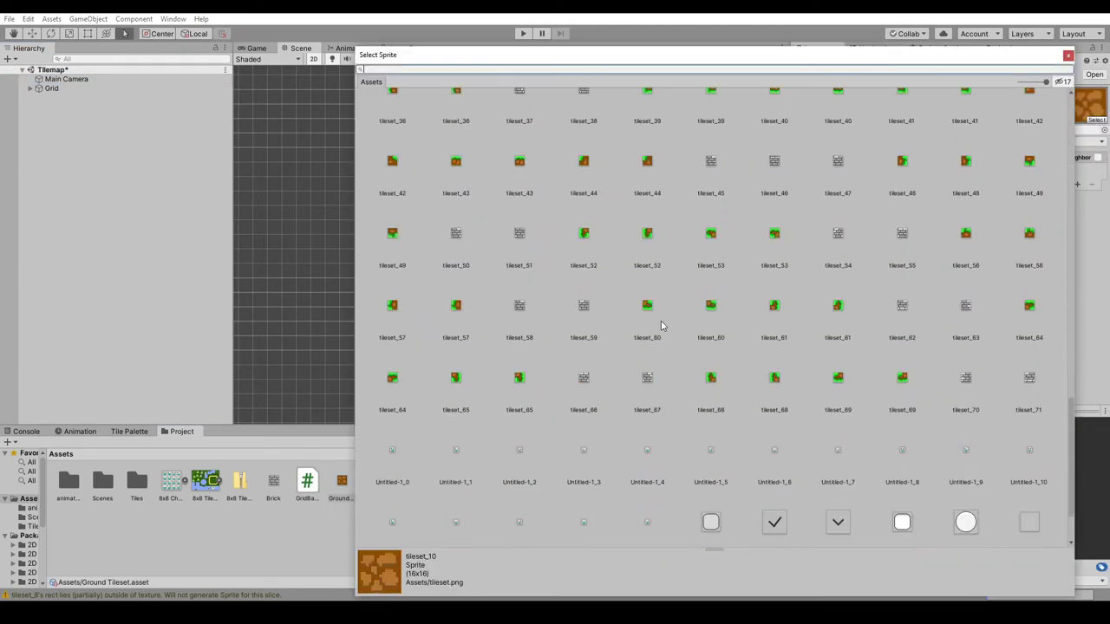
pyautogui.doubleClick(584, 126)
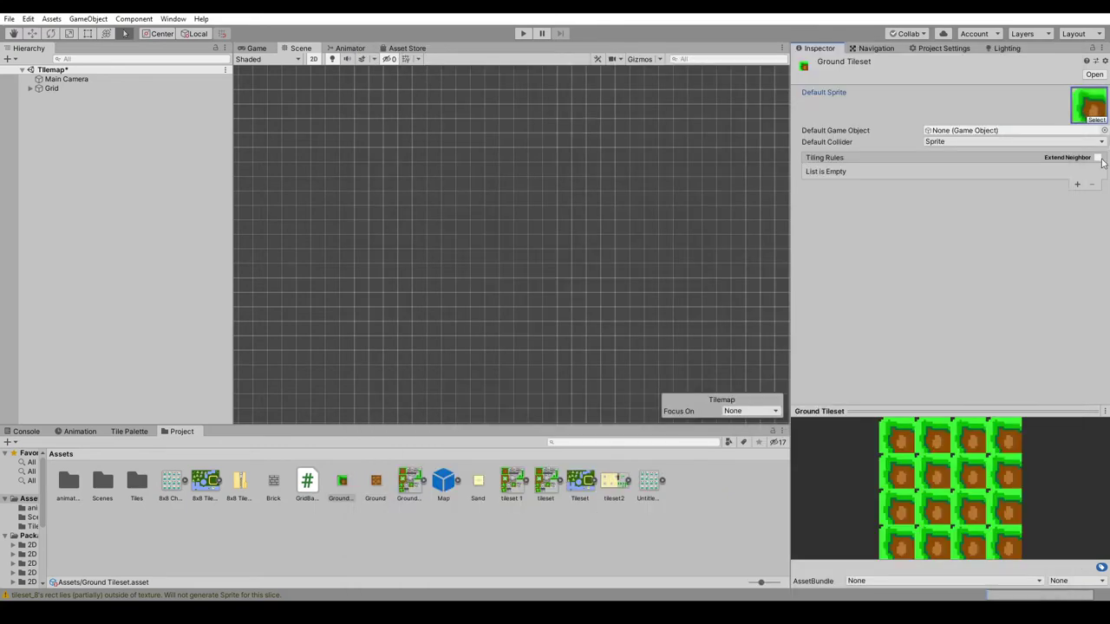
# Step: Add tiling rules, giving the first GroundTiles_0 and the second a grass-edged sprite
pyautogui.click(1078, 187)
pyautogui.click(1095, 191)
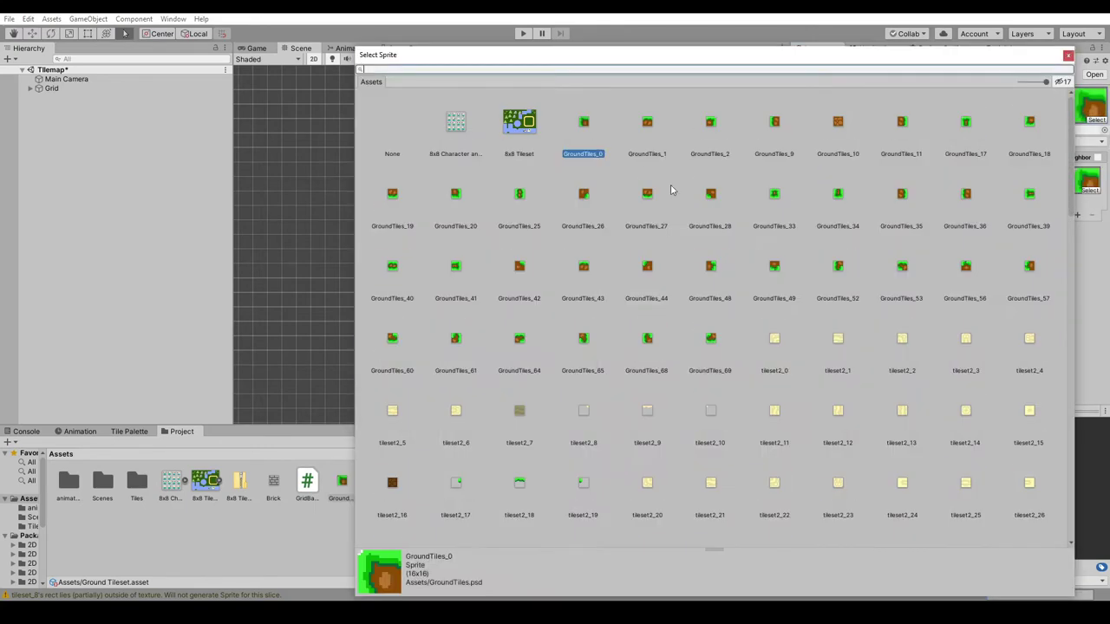
pyautogui.doubleClick(587, 137)
pyautogui.click(1081, 217)
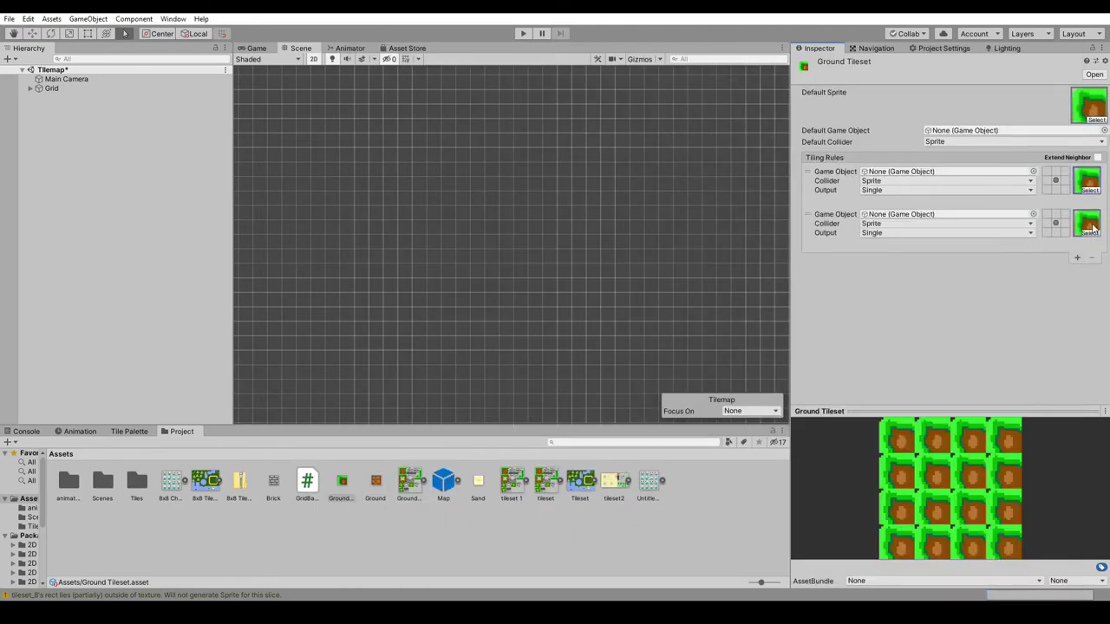
pyautogui.doubleClick(698, 152)
pyautogui.click(1078, 257)
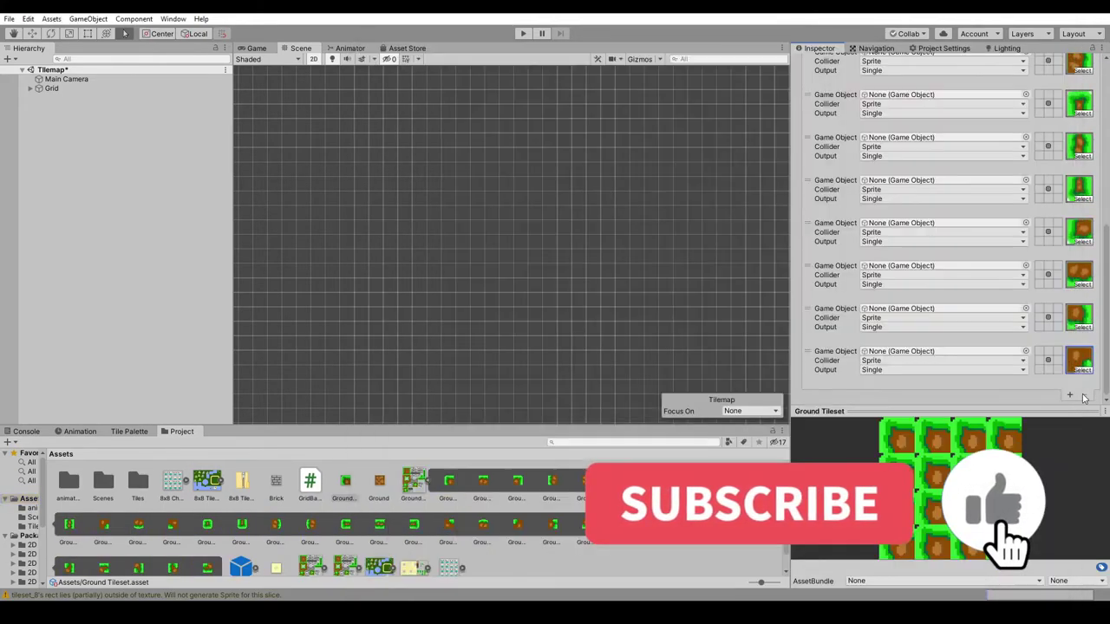
# Step: Assign GroundTiles_65 to a further tiling rule
pyautogui.click(1080, 370)
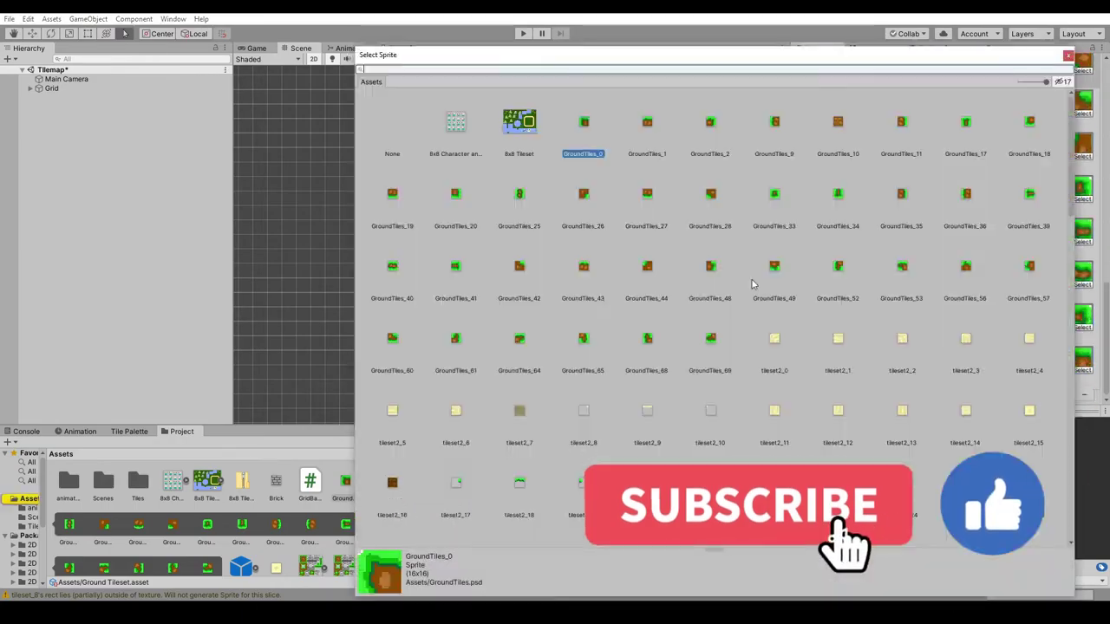
pyautogui.click(1085, 376)
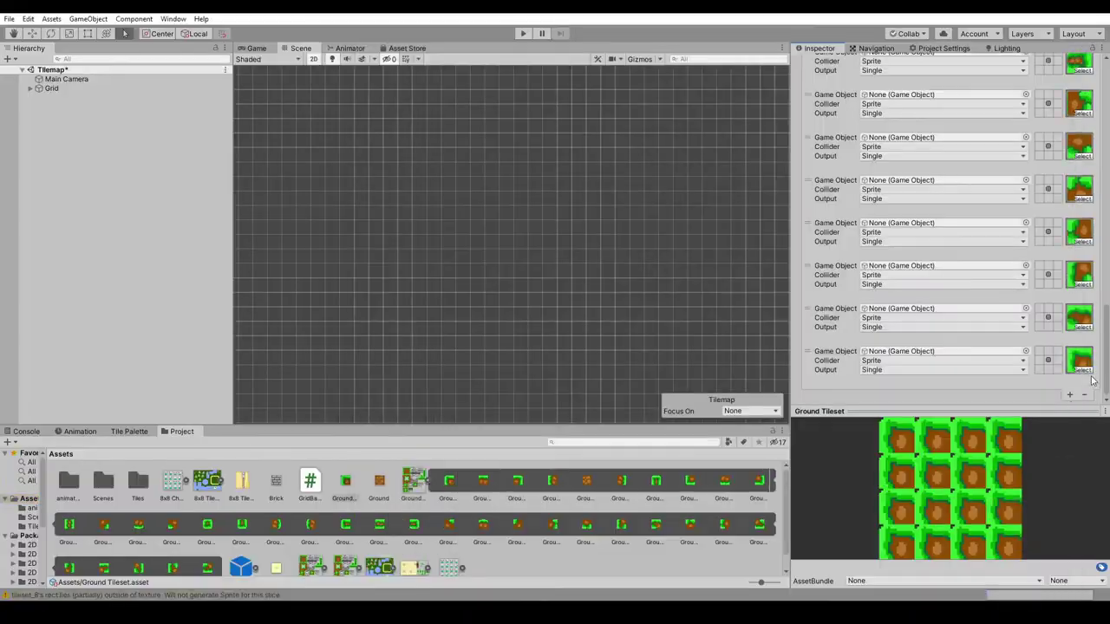
pyautogui.click(1081, 370)
pyautogui.scroll(-1, 658, 329)
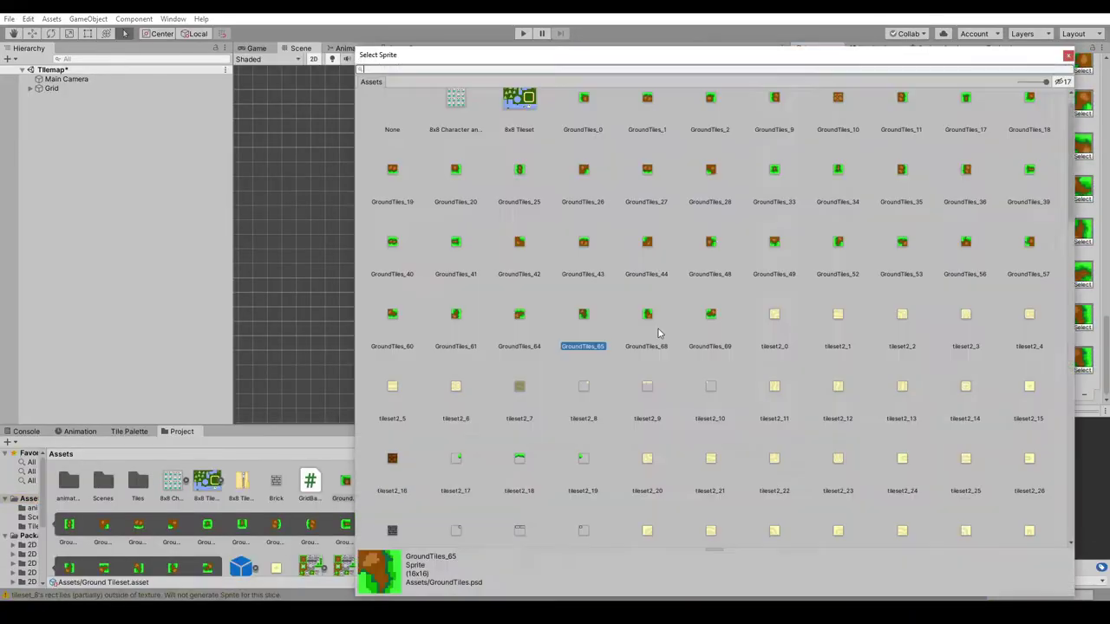
pyautogui.doubleClick(584, 342)
pyautogui.scroll(10, 1047, 322)
pyautogui.scroll(-5, 978, 240)
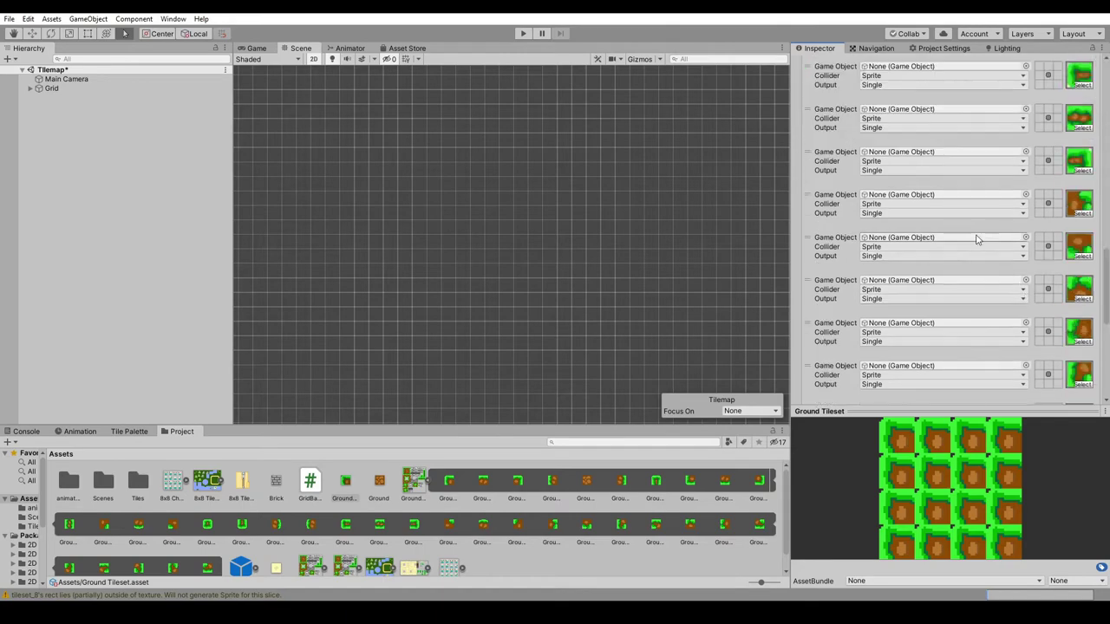
pyautogui.scroll(-3, 978, 240)
pyautogui.scroll(10, 1008, 209)
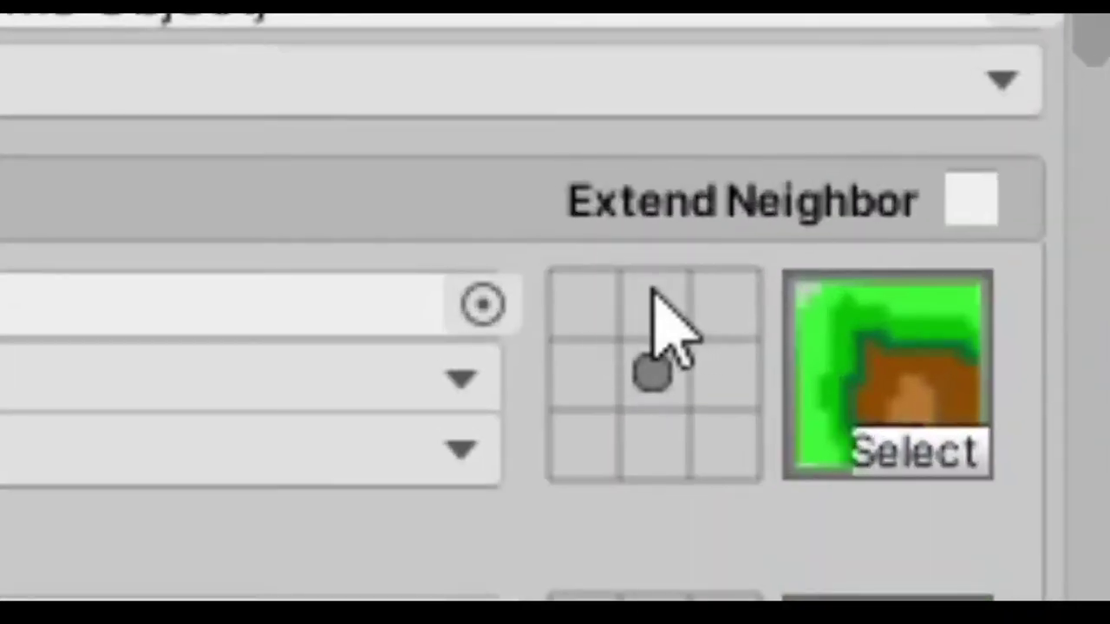
# Step: Set neighbor arrows and X's for the top-left corner and top-edge grass rules
pyautogui.click(735, 377)
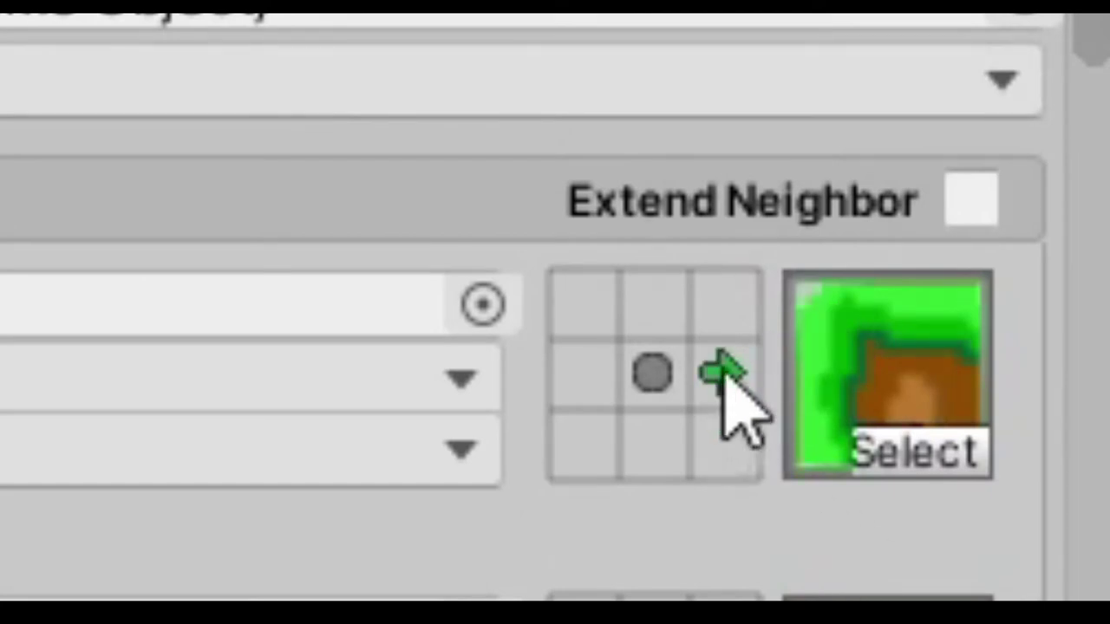
pyautogui.click(651, 444)
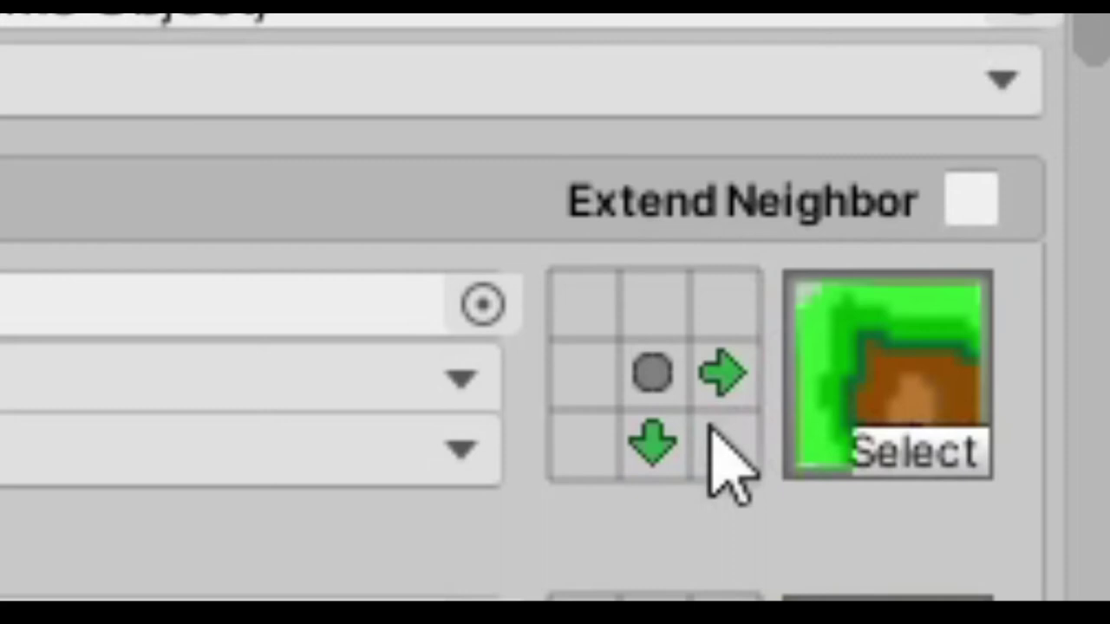
pyautogui.click(600, 375)
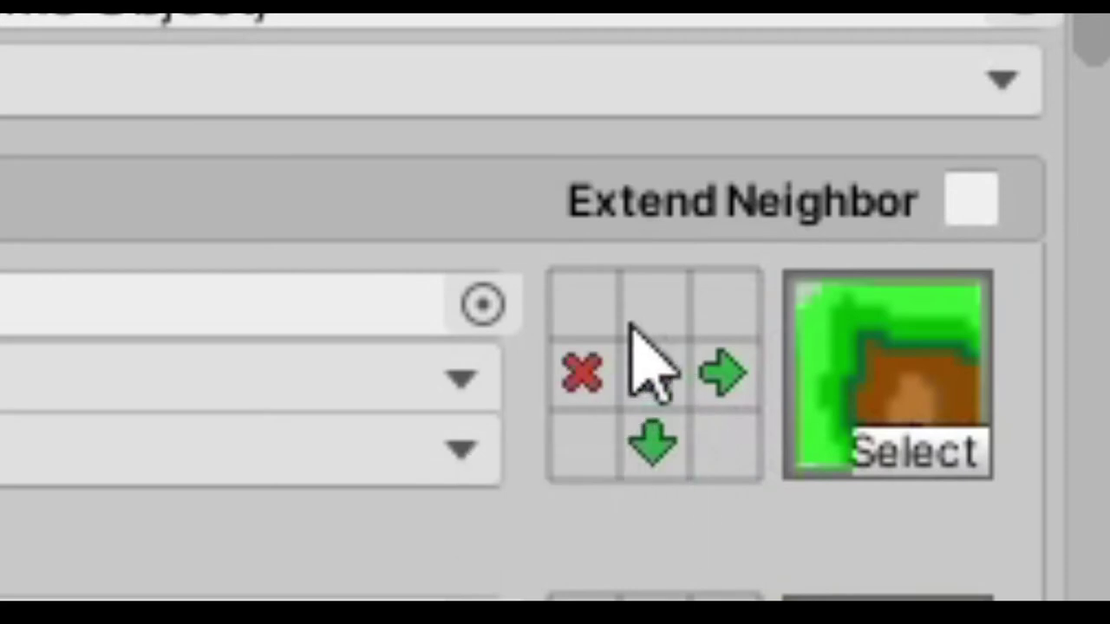
pyautogui.click(652, 303)
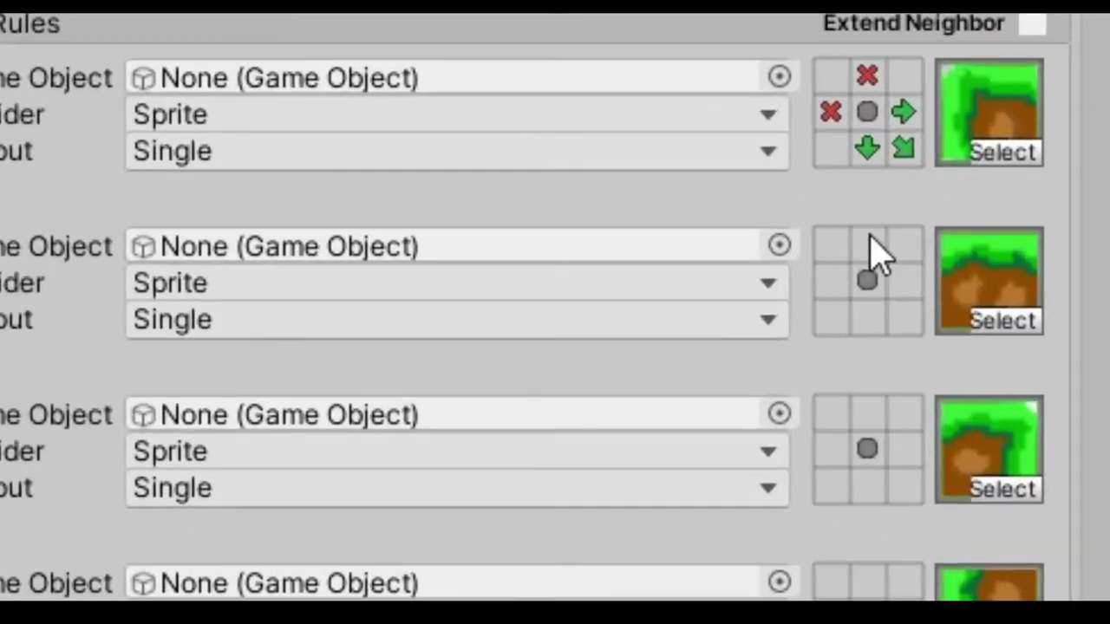
pyautogui.click(969, 227)
pyautogui.click(969, 228)
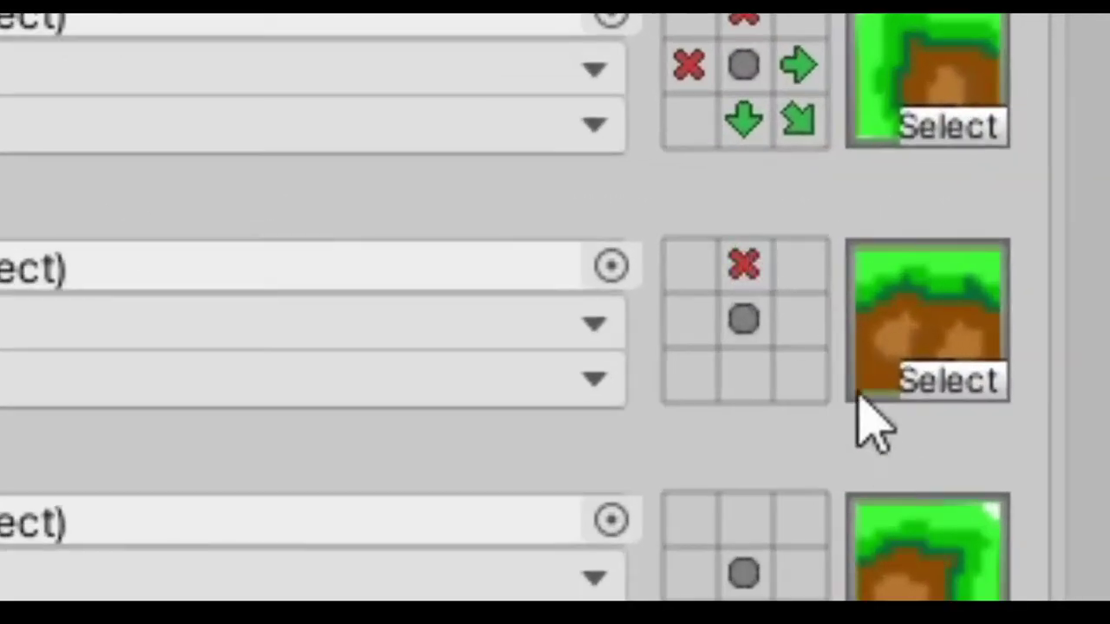
pyautogui.click(680, 321)
pyautogui.click(791, 338)
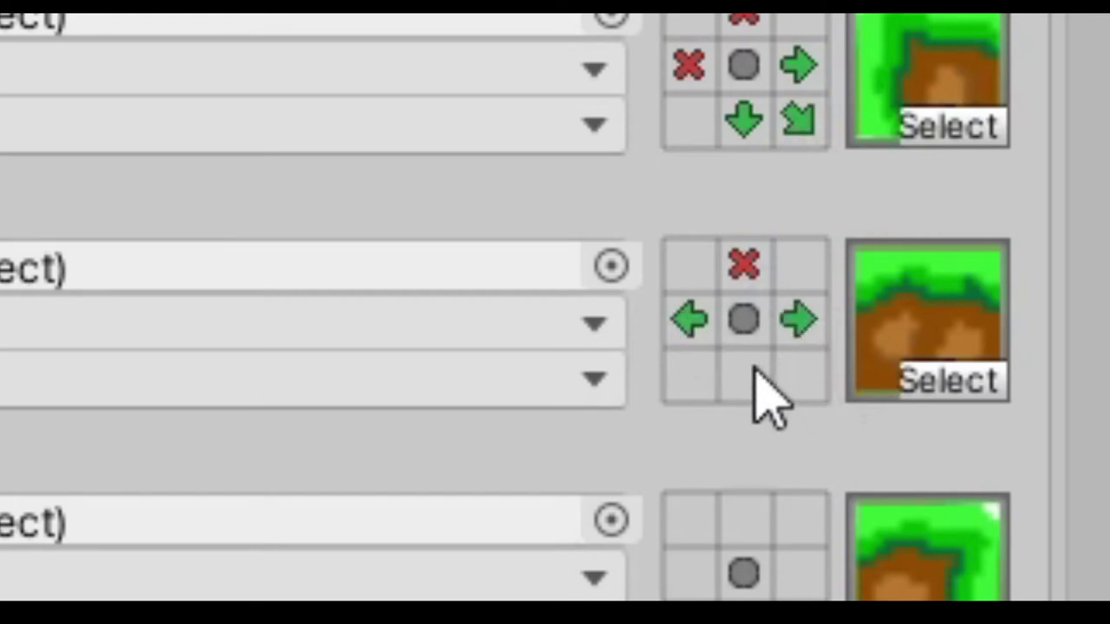
pyautogui.click(755, 380)
# Step: Set neighbors for the next rules, including a corner forbidding ground above and right
pyautogui.scroll(-2, 867, 521)
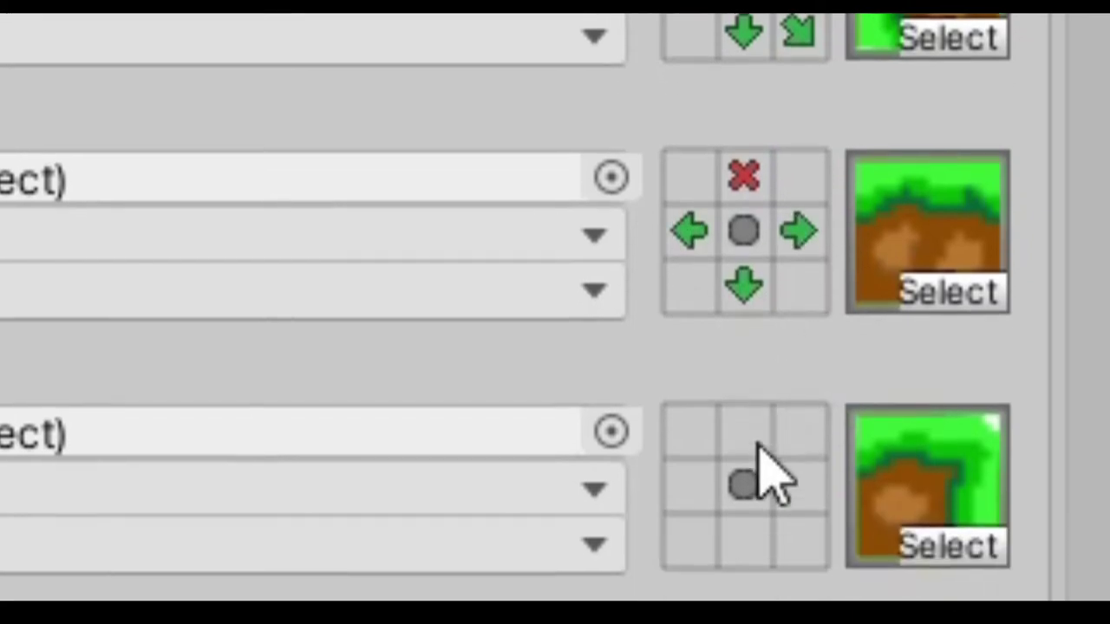
pyautogui.scroll(-2, 768, 471)
pyautogui.scroll(-2, 759, 355)
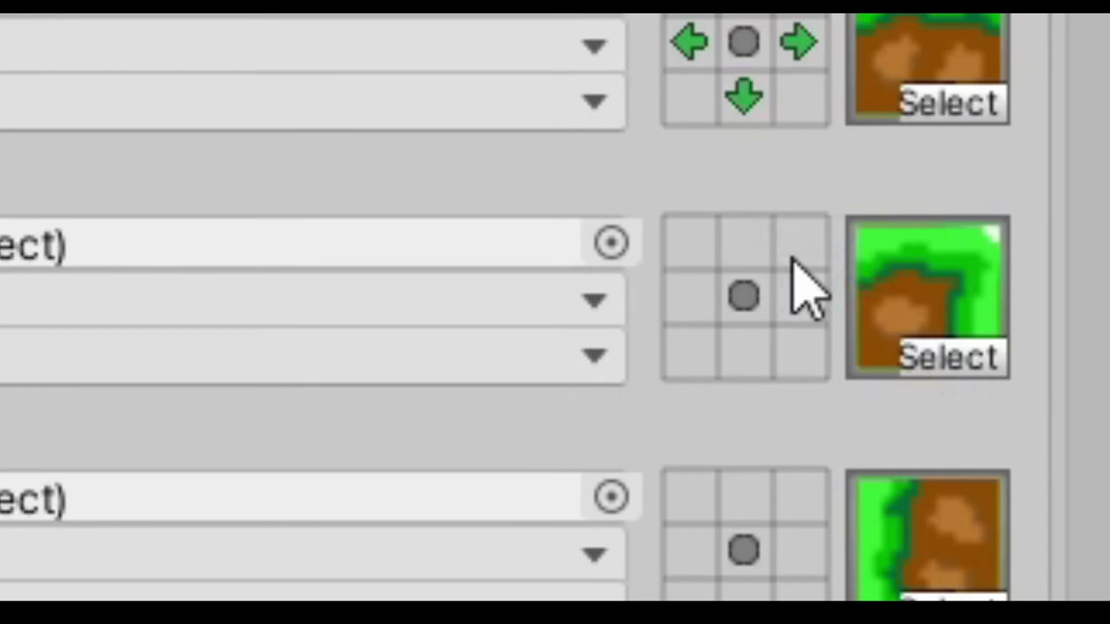
pyautogui.click(685, 295)
pyautogui.click(747, 354)
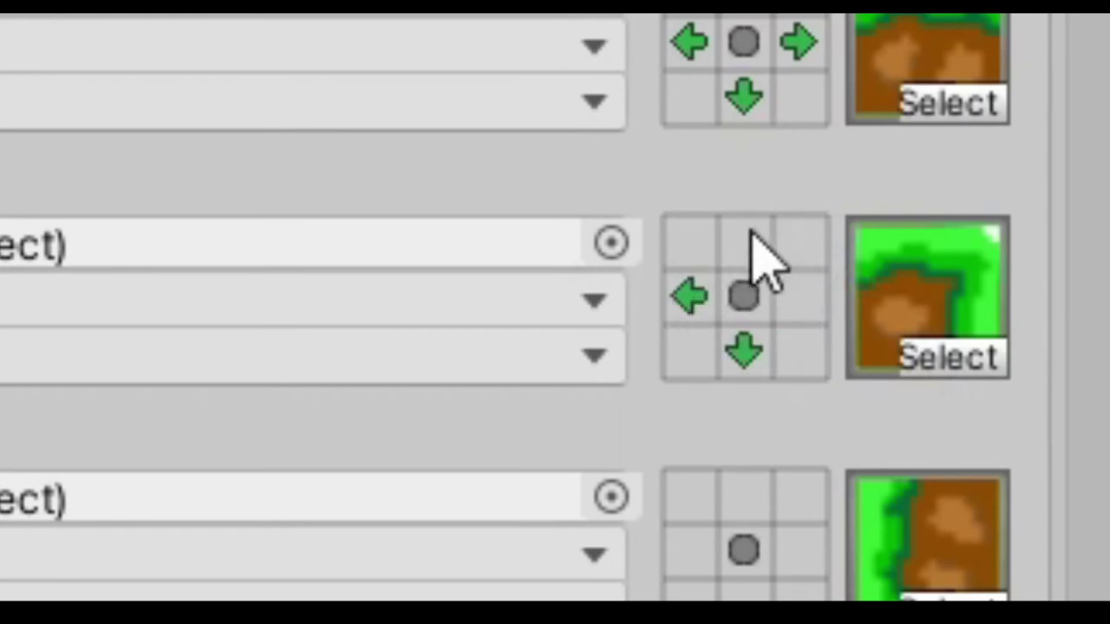
pyautogui.click(745, 242)
pyautogui.click(799, 298)
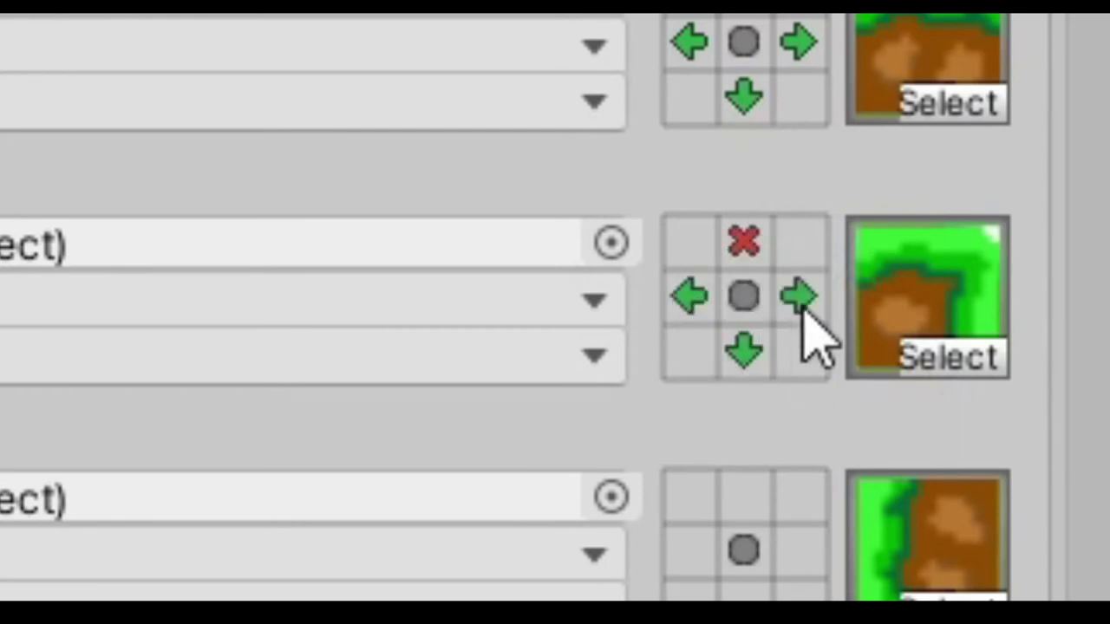
pyautogui.click(692, 352)
# Step: Set the edge rule's neighbors and require ground on all four sides for the dirt rule
pyautogui.scroll(-1, 805, 525)
pyautogui.scroll(-2, 699, 417)
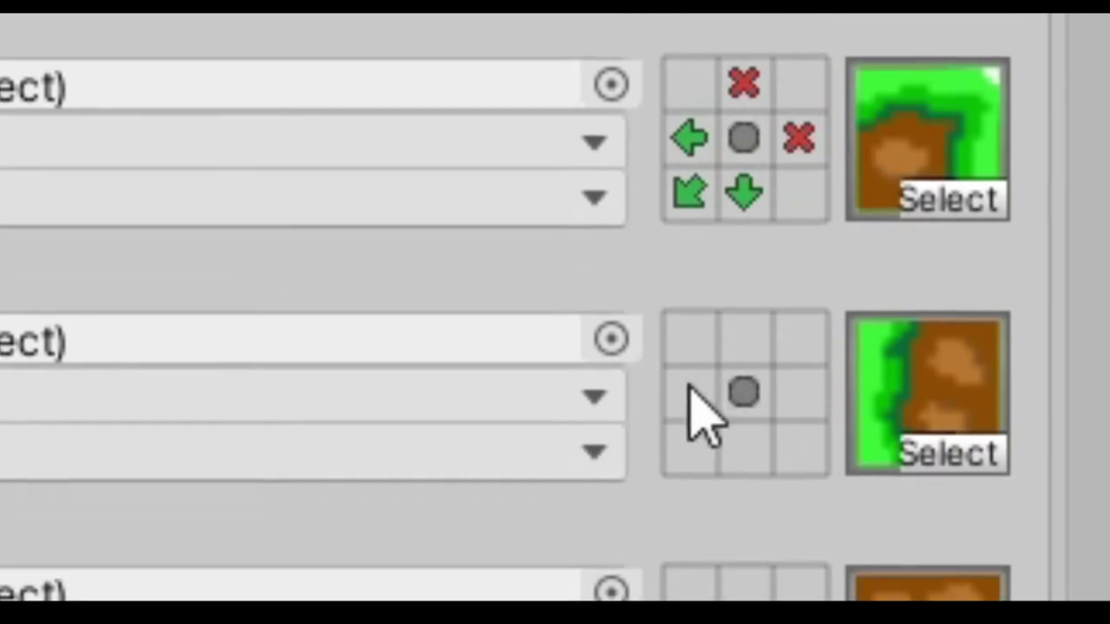
pyautogui.scroll(-1, 694, 364)
pyautogui.click(691, 353)
pyautogui.click(743, 297)
pyautogui.click(798, 351)
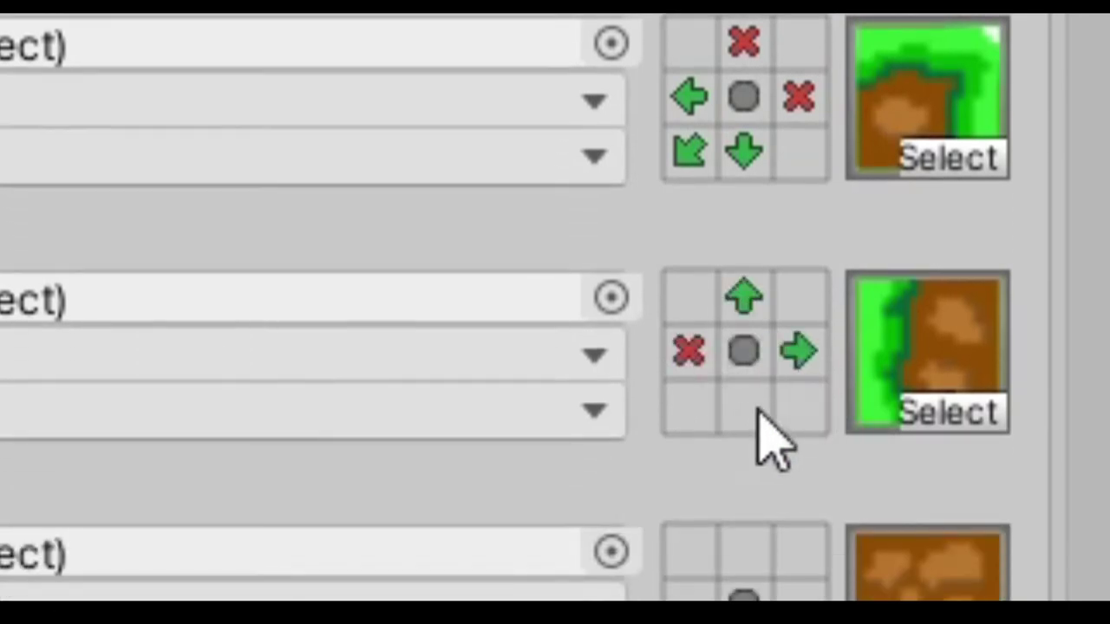
pyautogui.click(744, 404)
pyautogui.scroll(-3, 781, 520)
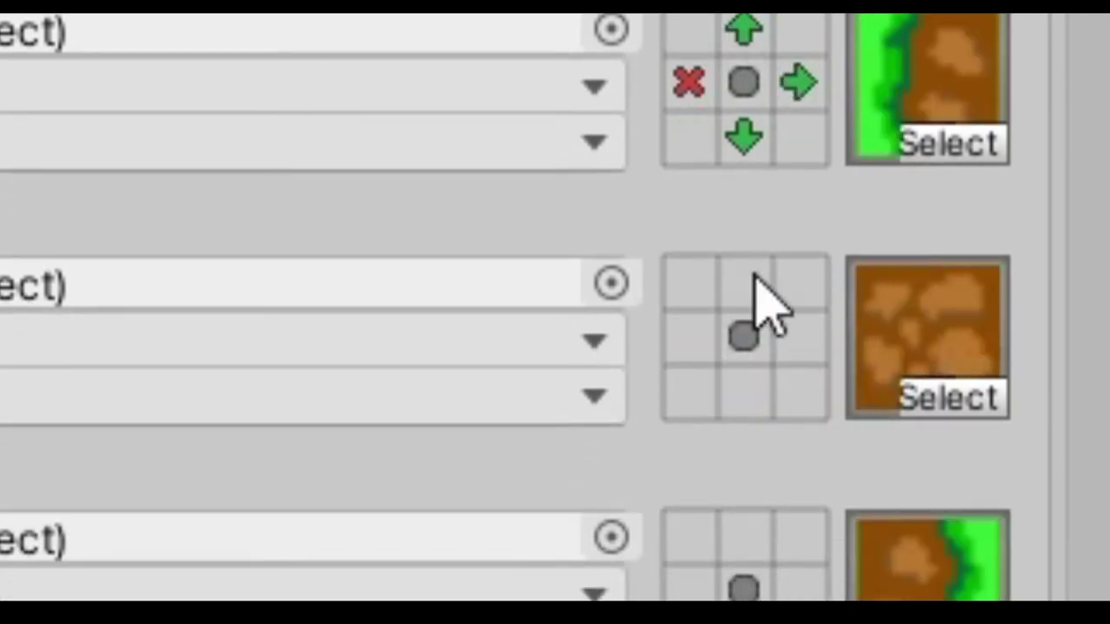
pyautogui.click(747, 291)
pyautogui.click(691, 353)
pyautogui.click(744, 404)
pyautogui.click(799, 350)
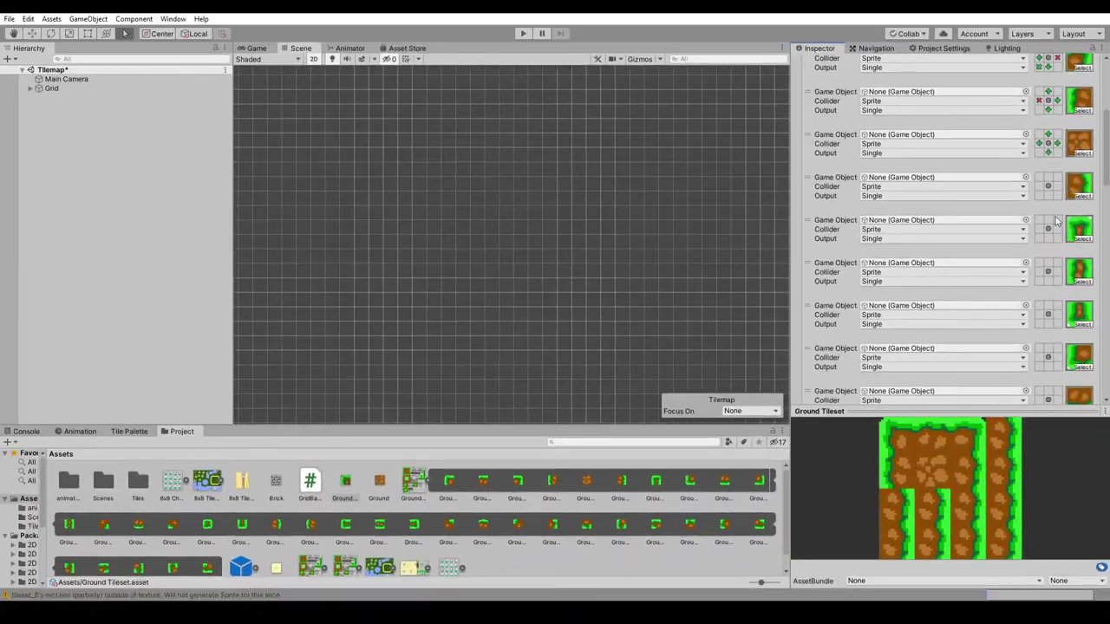
# Step: Add neighbor conditions to several further rules down the list
pyautogui.click(1049, 235)
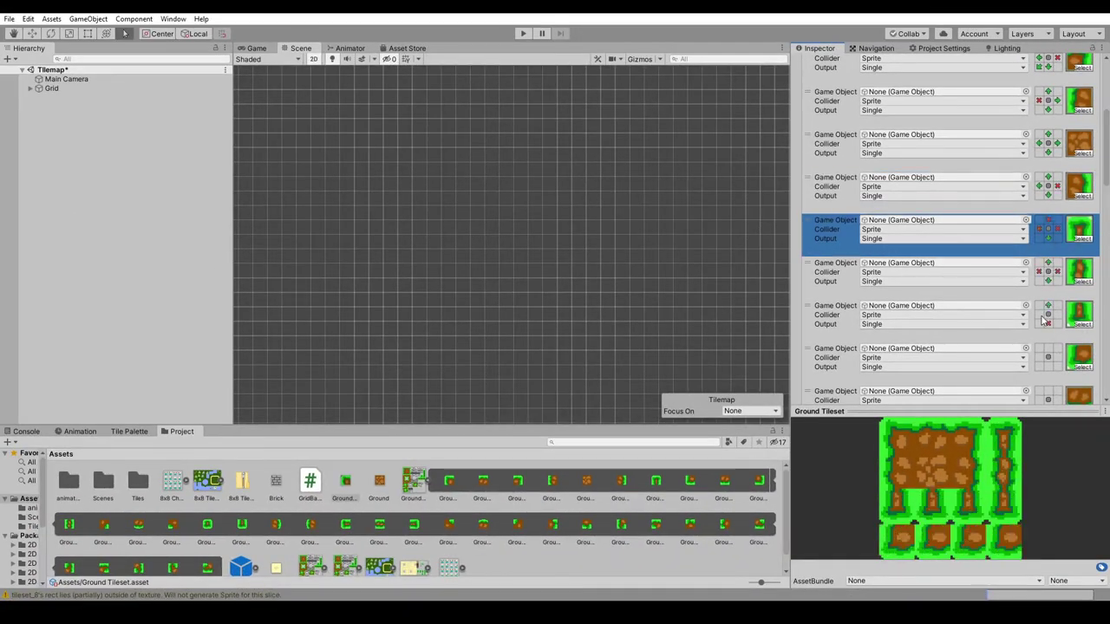
pyautogui.scroll(-3, 1046, 297)
pyautogui.scroll(2, 1046, 297)
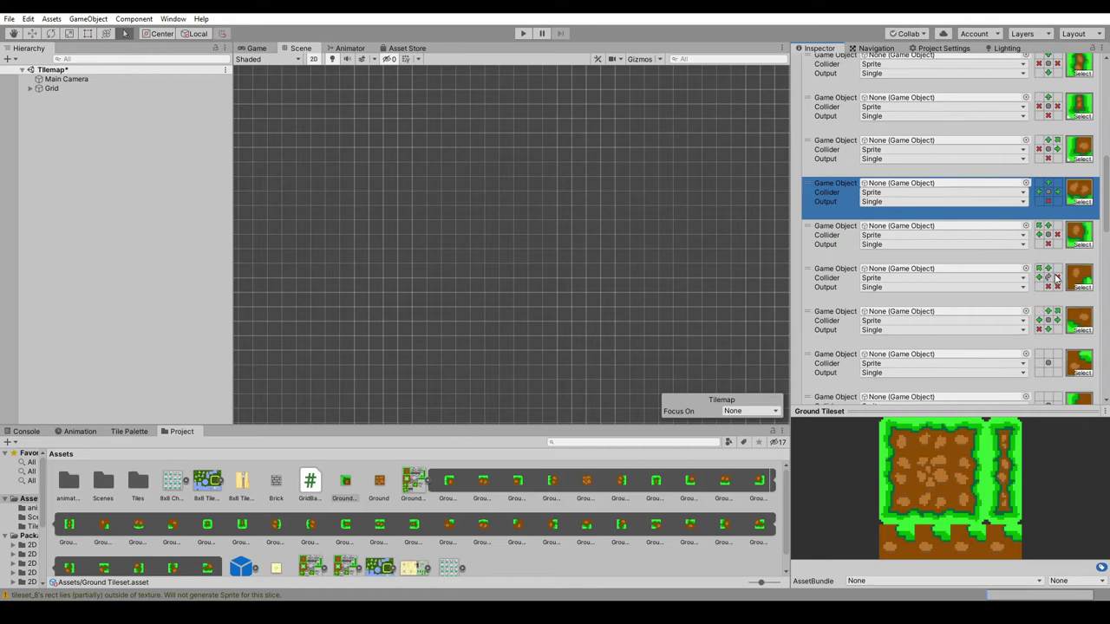
pyautogui.scroll(-3, 1047, 299)
pyautogui.click(1047, 355)
pyautogui.click(1047, 221)
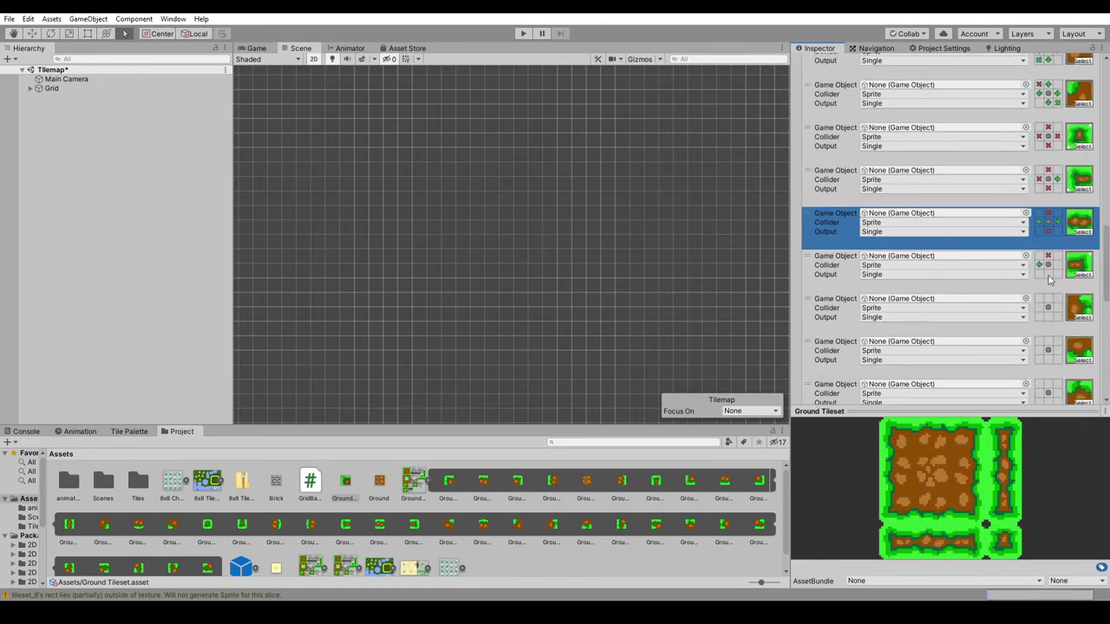
pyautogui.click(1043, 317)
pyautogui.scroll(-3, 1045, 347)
pyautogui.click(1047, 336)
pyautogui.click(1048, 123)
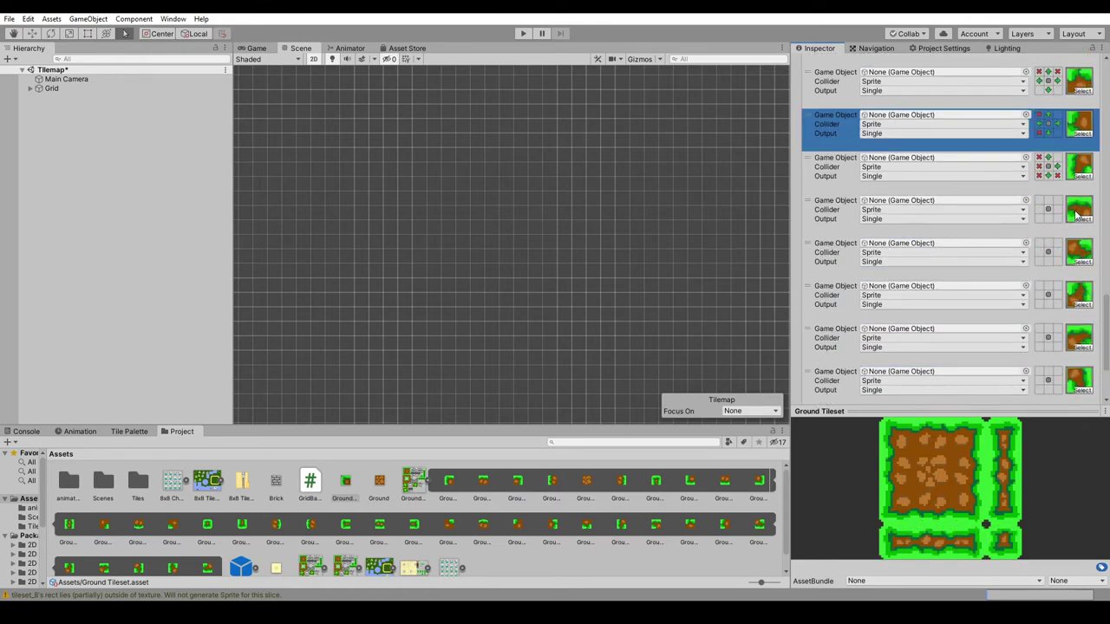
pyautogui.click(1044, 205)
# Step: Make one more rule require ground left, right and below, forbidding above and bottom-right
pyautogui.press('Up')
pyautogui.press('Up')
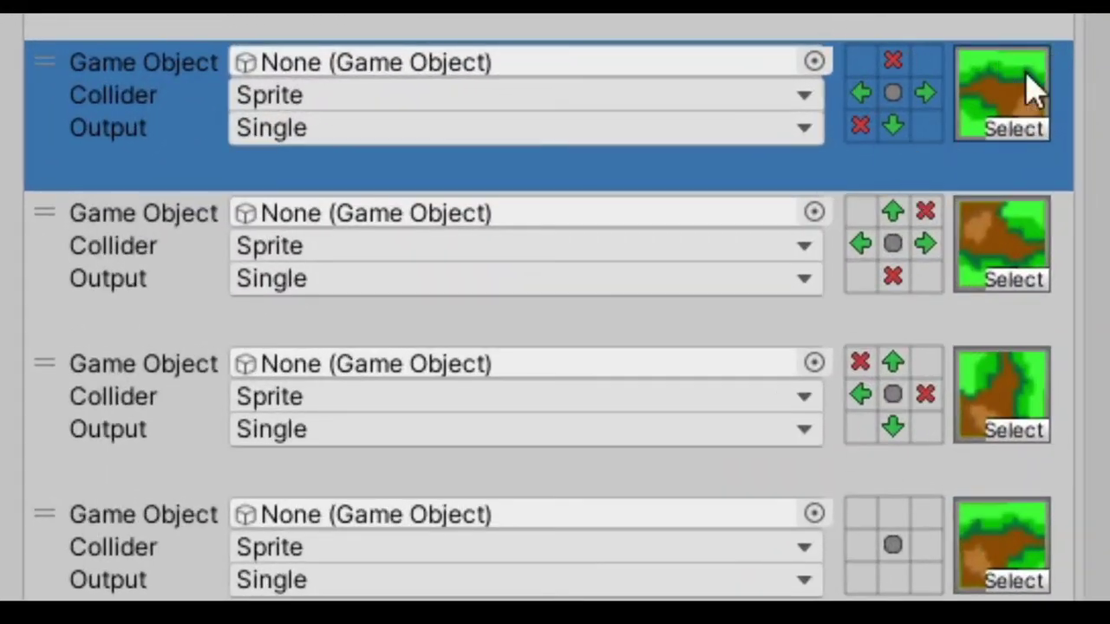
pyautogui.click(861, 545)
pyautogui.click(925, 545)
pyautogui.click(892, 577)
pyautogui.click(892, 512)
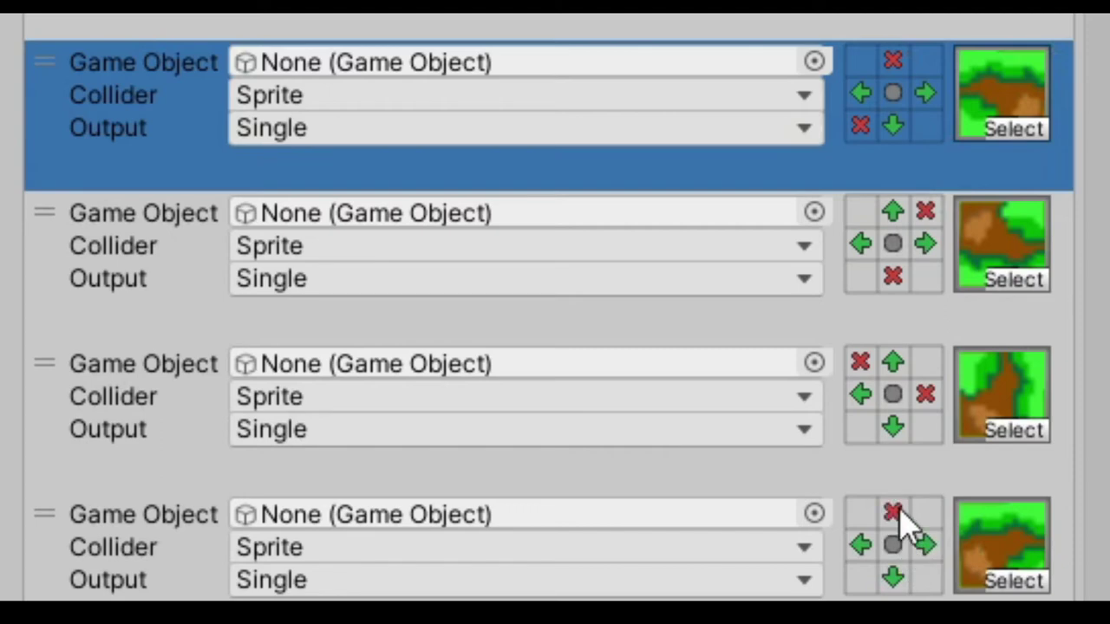
pyautogui.click(925, 577)
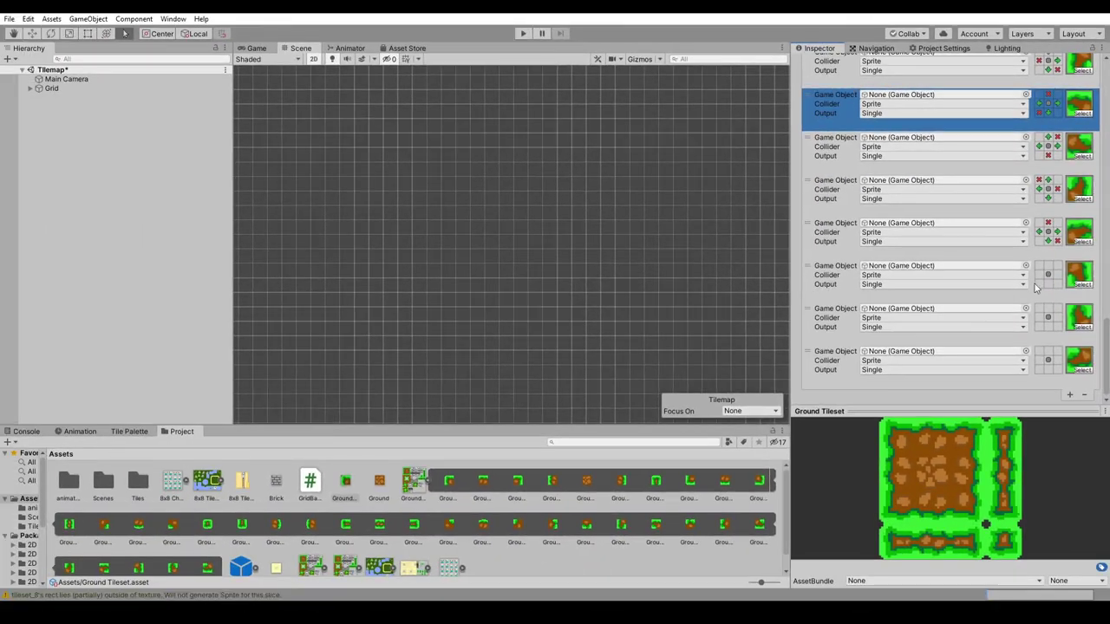
# Step: Open the Tile Palette and dock the Project window beside the Hierarchy
pyautogui.click(1035, 287)
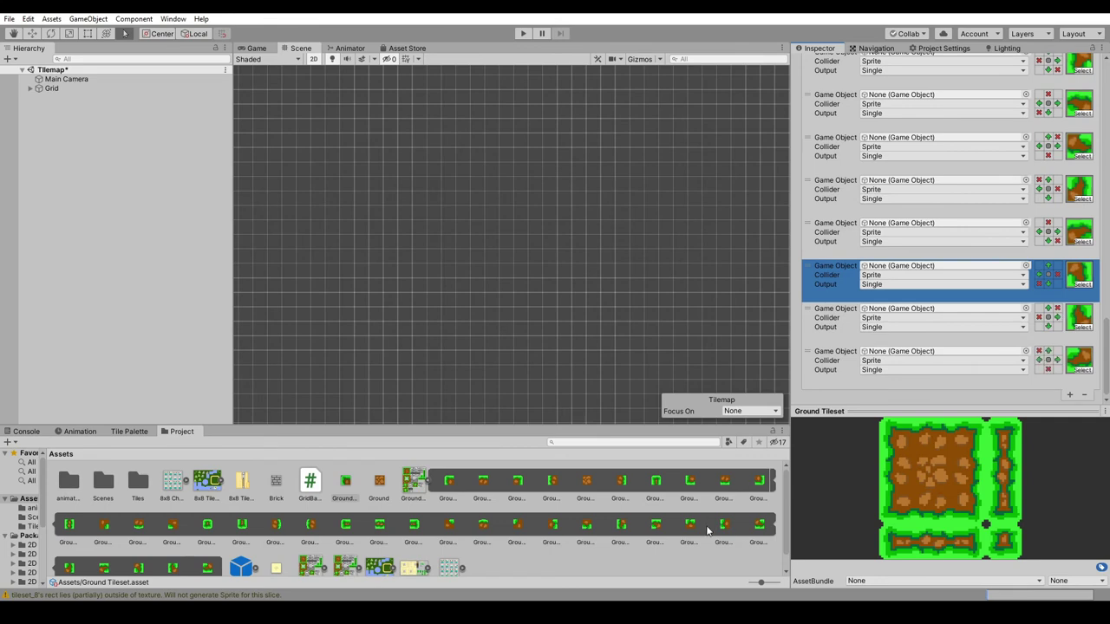
pyautogui.click(129, 430)
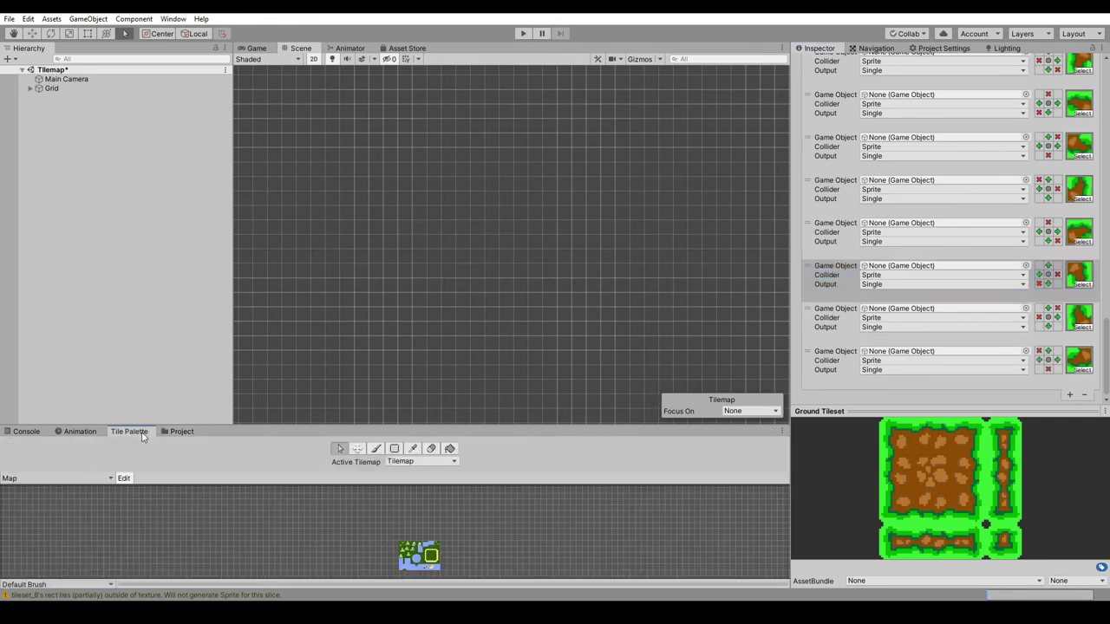
pyautogui.click(178, 431)
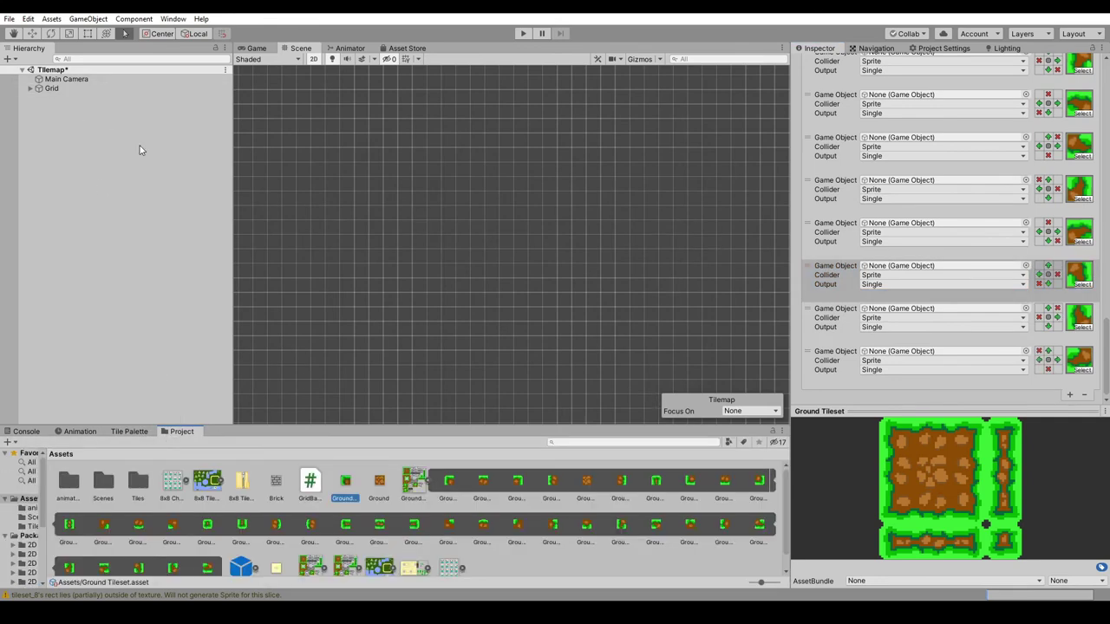
pyautogui.moveTo(182, 432); pyautogui.dragTo(158, 254)
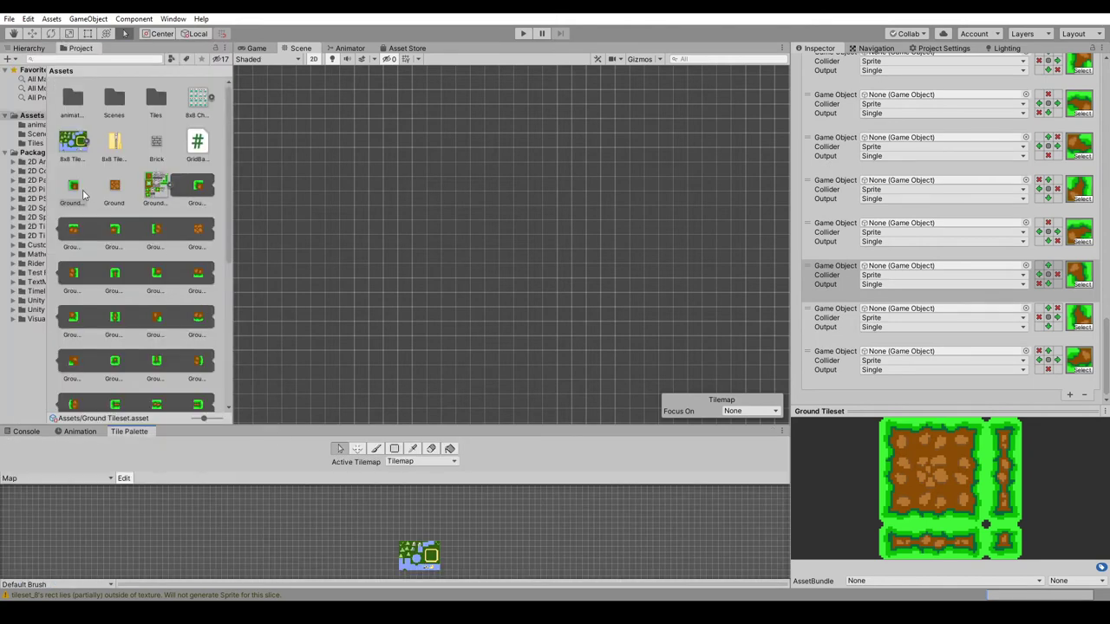
# Step: Drag the Ground Tileset rule tile into the palette, select it, and paint a ground loop with the brush
pyautogui.moveTo(84, 194); pyautogui.dragTo(300, 518)
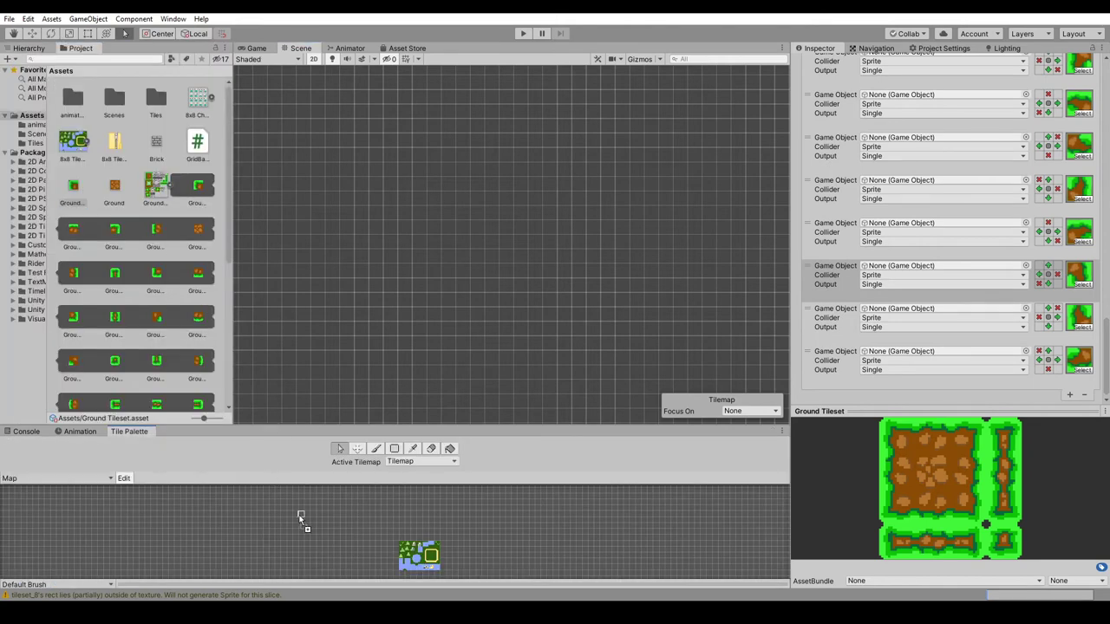
pyautogui.click(361, 525)
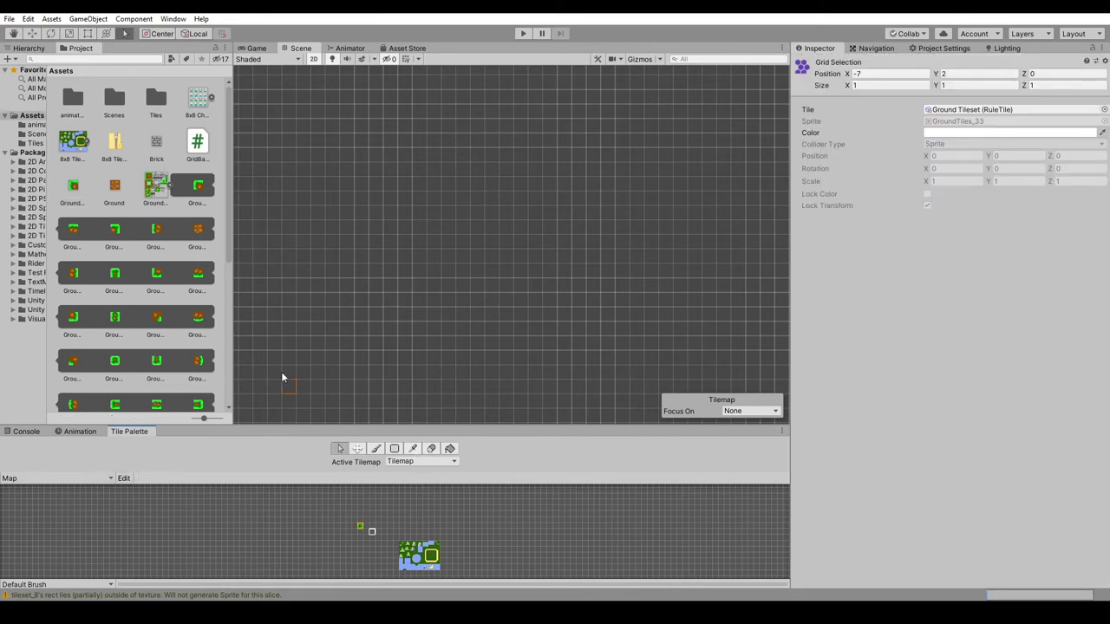
pyautogui.press('b')
pyautogui.moveTo(421, 315)
pyautogui.mouseDown()
pyautogui.moveTo(382, 307)
pyautogui.moveTo(456, 333)
pyautogui.moveTo(390, 314)
pyautogui.moveTo(404, 324)
pyautogui.mouseUp()
# Step: Make the third rule require neighbours at its top corners, then paint a test tile past the upper-right edge
pyautogui.scroll(3, 397, 318)
pyautogui.scroll(2, 395, 312)
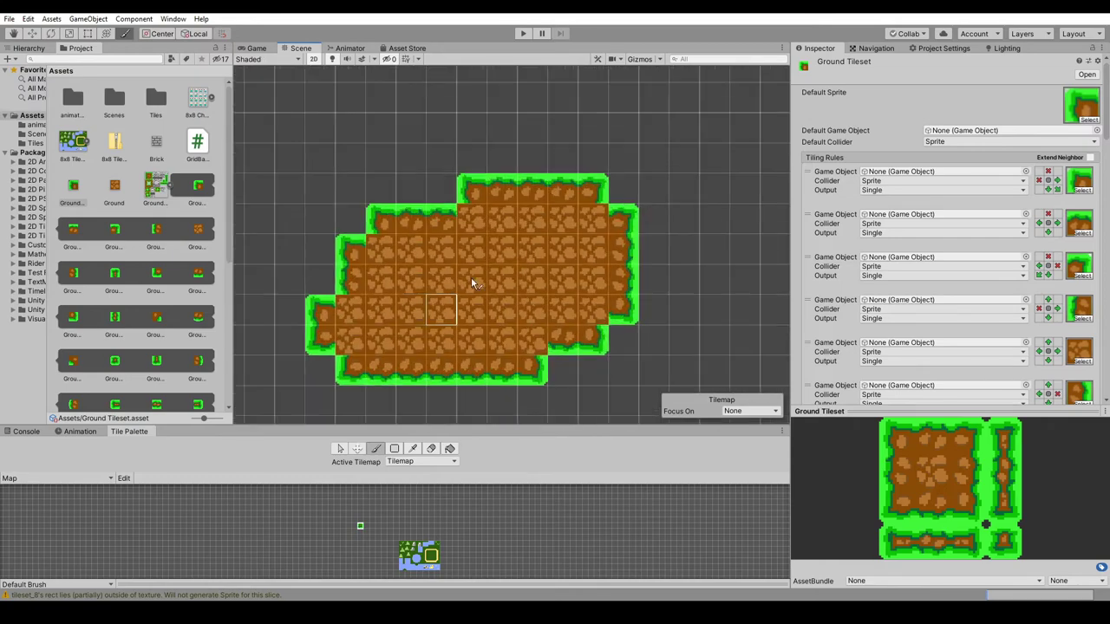
pyautogui.scroll(-3, 947, 252)
pyautogui.scroll(-2, 986, 249)
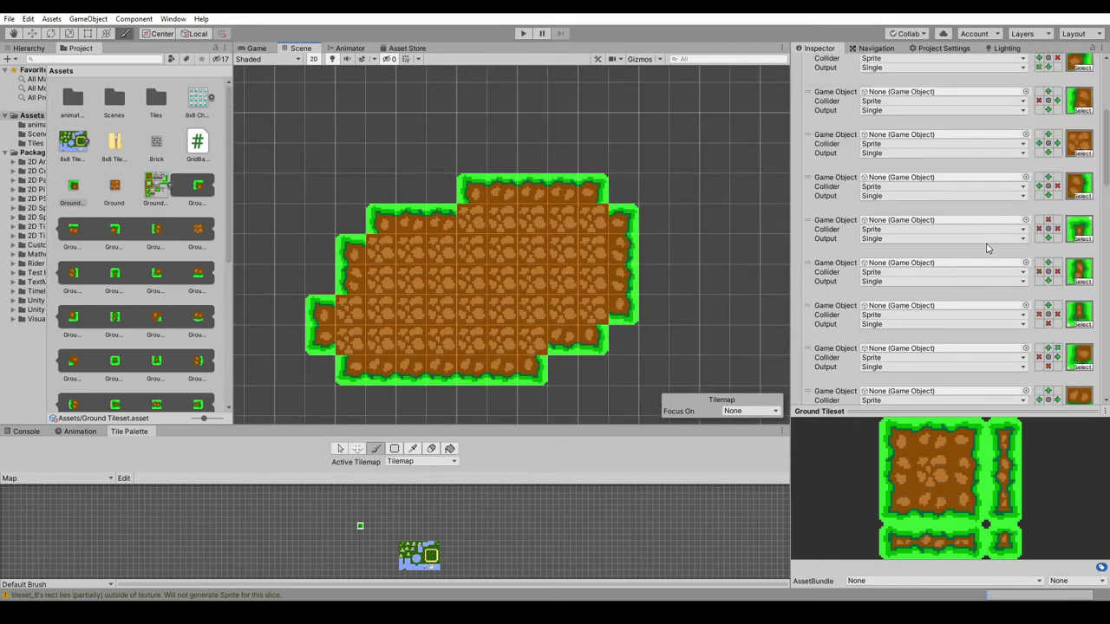
pyautogui.scroll(-2, 997, 277)
pyautogui.scroll(-2, 1046, 382)
pyautogui.scroll(5, 1059, 260)
pyautogui.click(1058, 154)
pyautogui.click(1039, 135)
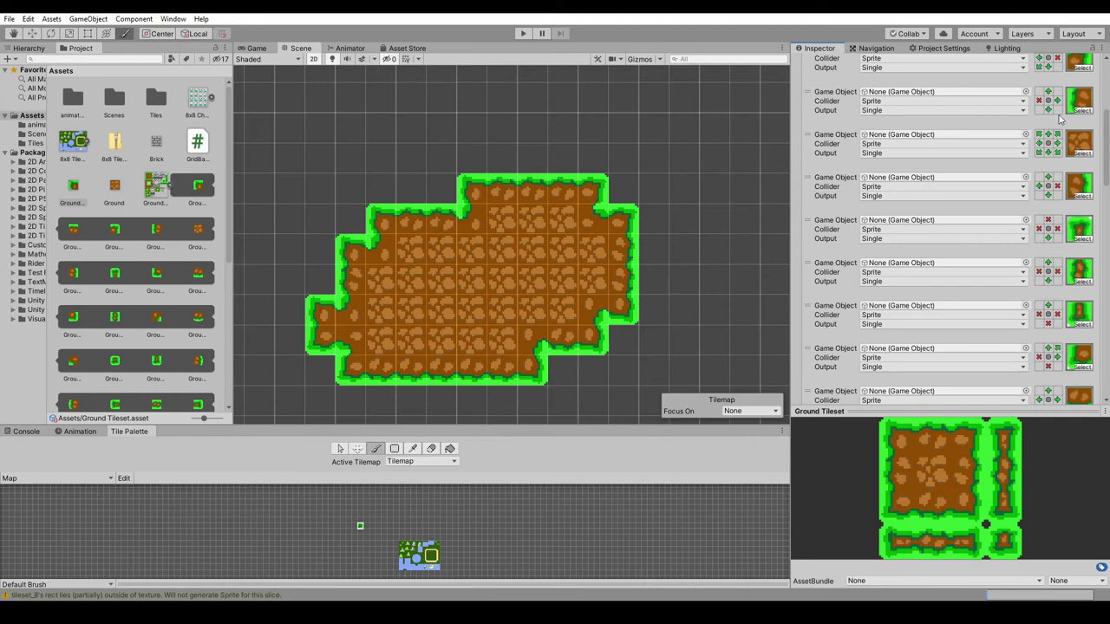
pyautogui.click(652, 228)
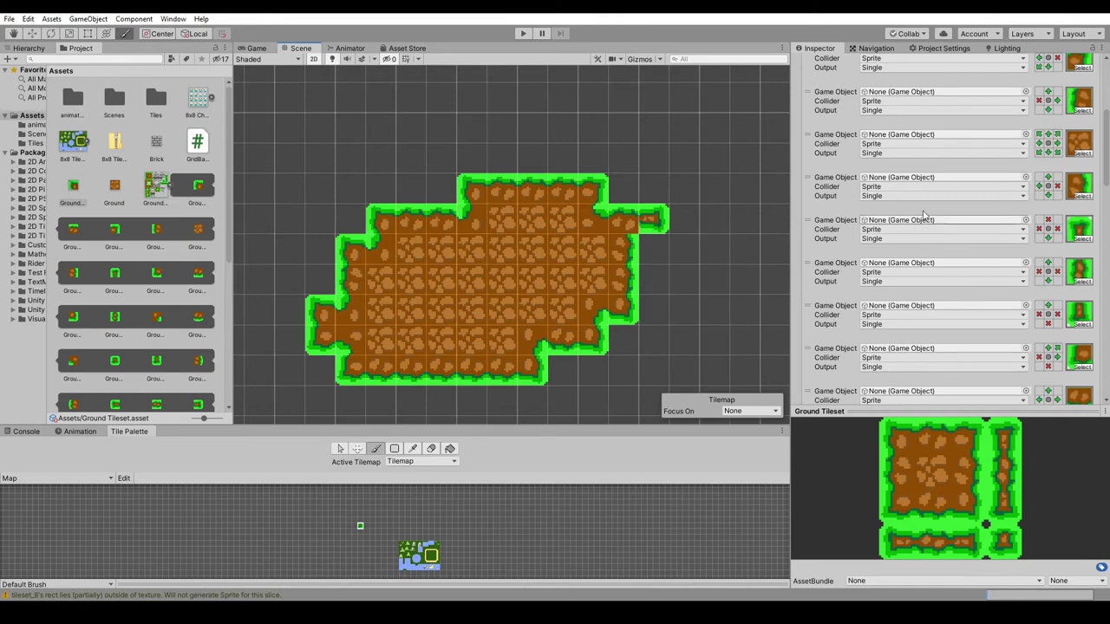
# Step: Change another ground rule's neighbour condition and paint a ground stub right of the tilemap
pyautogui.scroll(-3, 1049, 295)
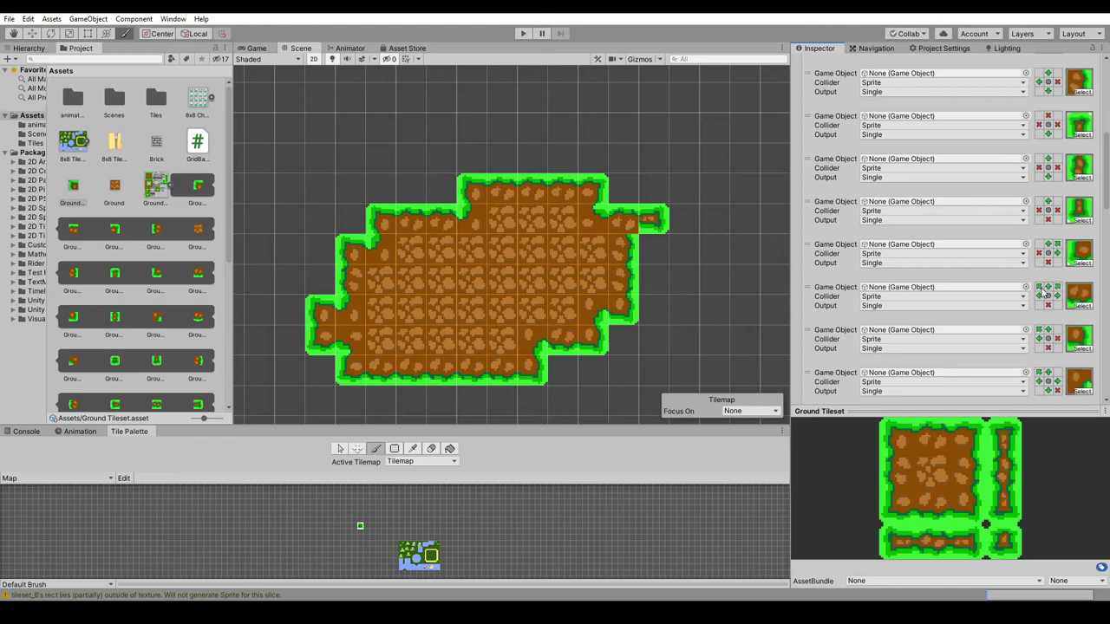
pyautogui.scroll(-1, 1049, 217)
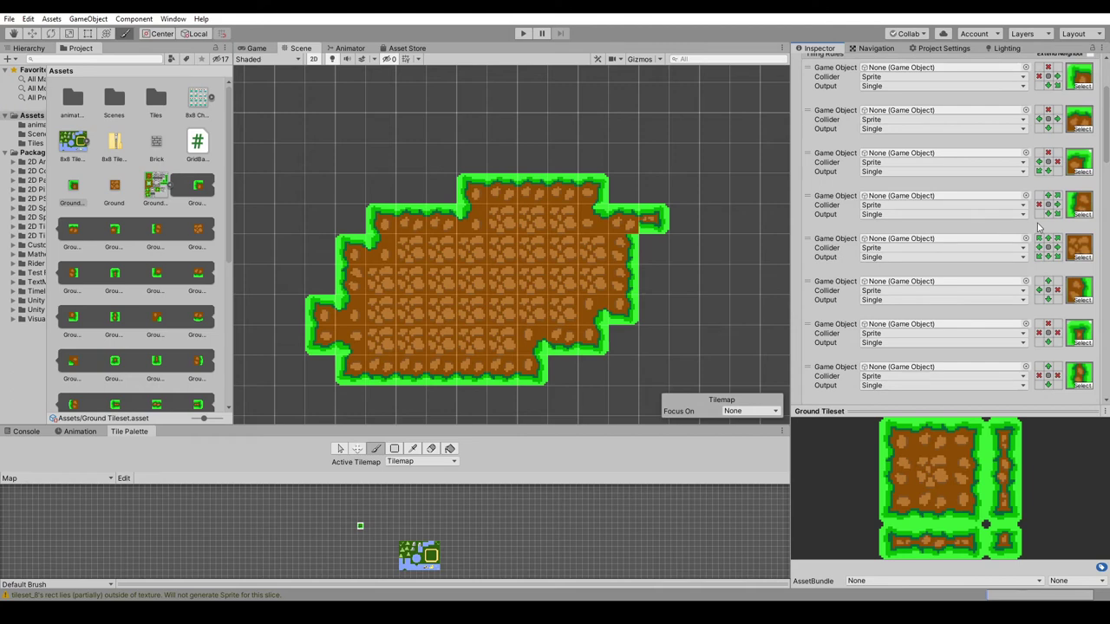
pyautogui.scroll(3, 1047, 139)
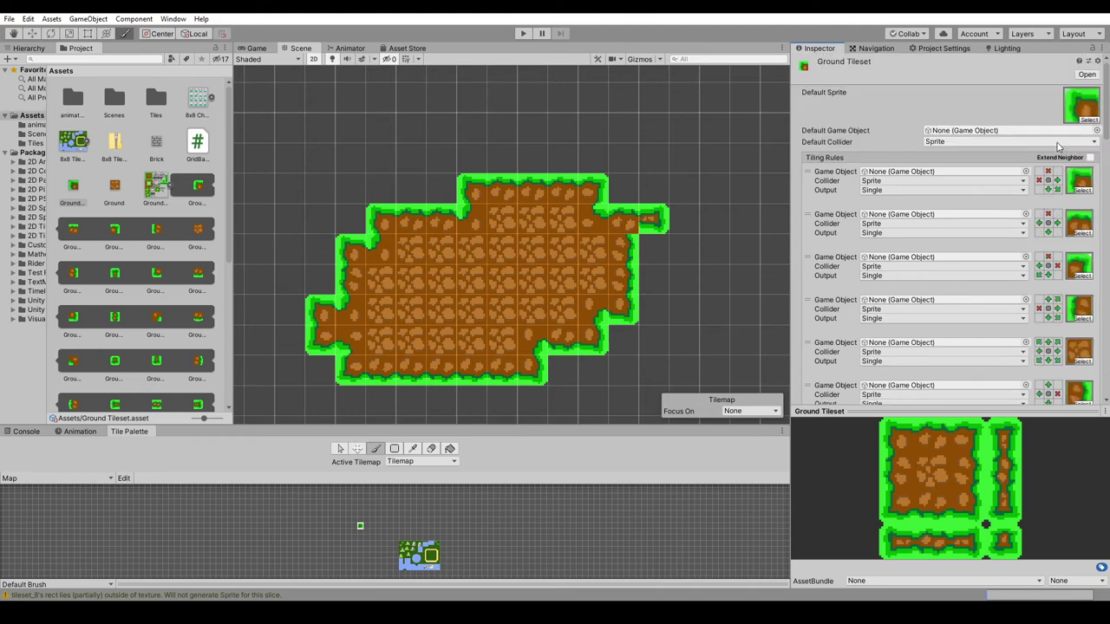
pyautogui.click(1056, 232)
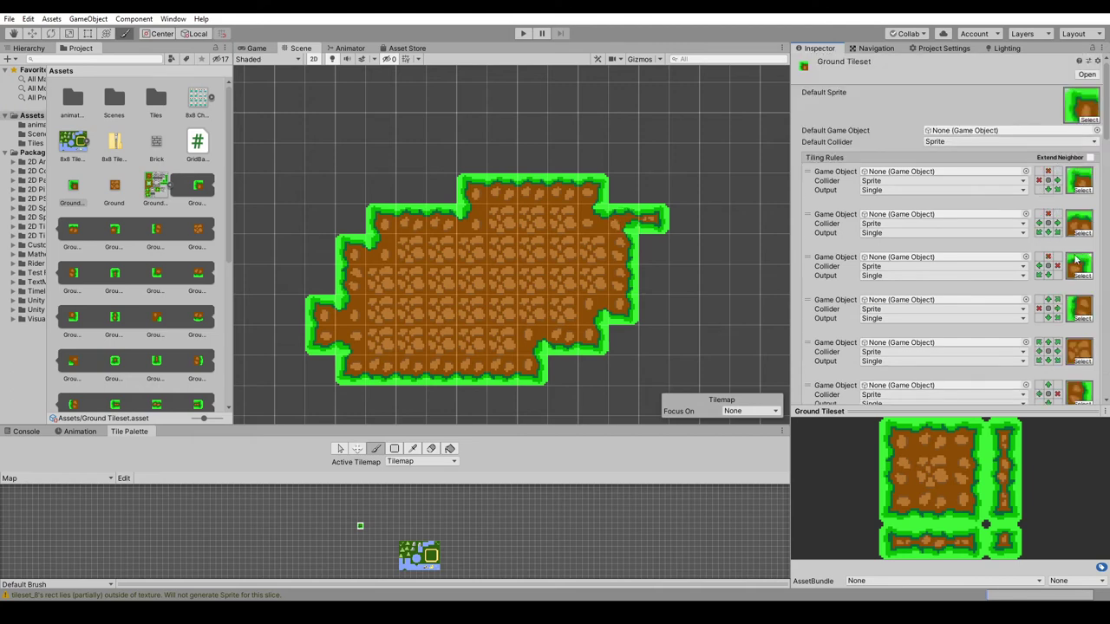
pyautogui.scroll(-3, 1073, 270)
pyautogui.scroll(-2, 1062, 326)
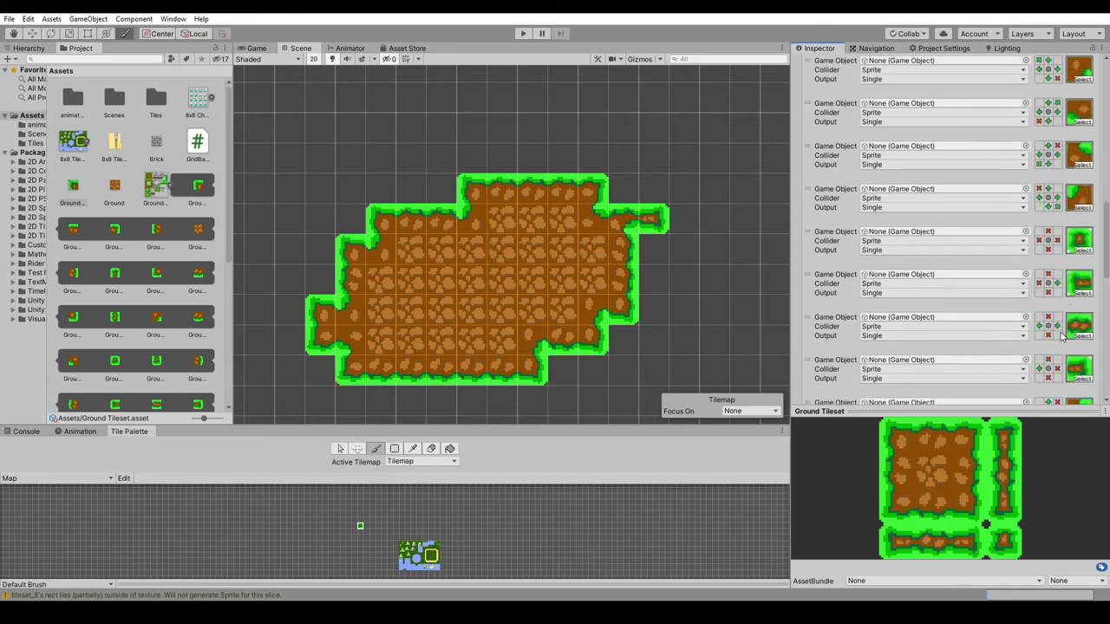
pyautogui.click(652, 279)
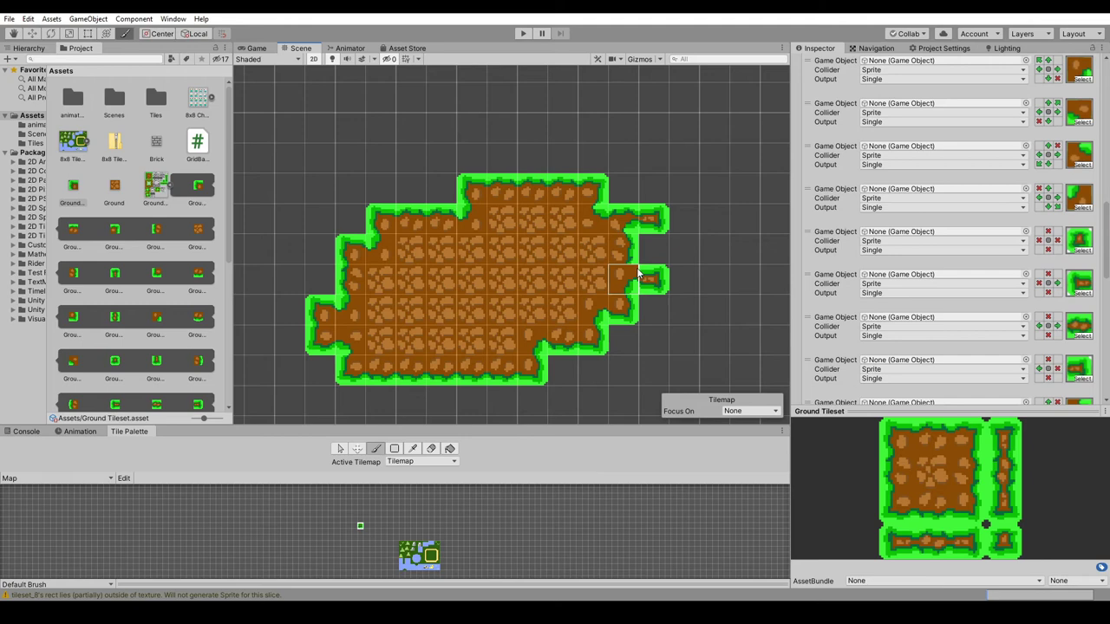
# Step: Paint a long rightward path and a two-tile-wide upward column, then adjust another rule's neighbour cell
pyautogui.moveTo(644, 276); pyautogui.dragTo(744, 279)
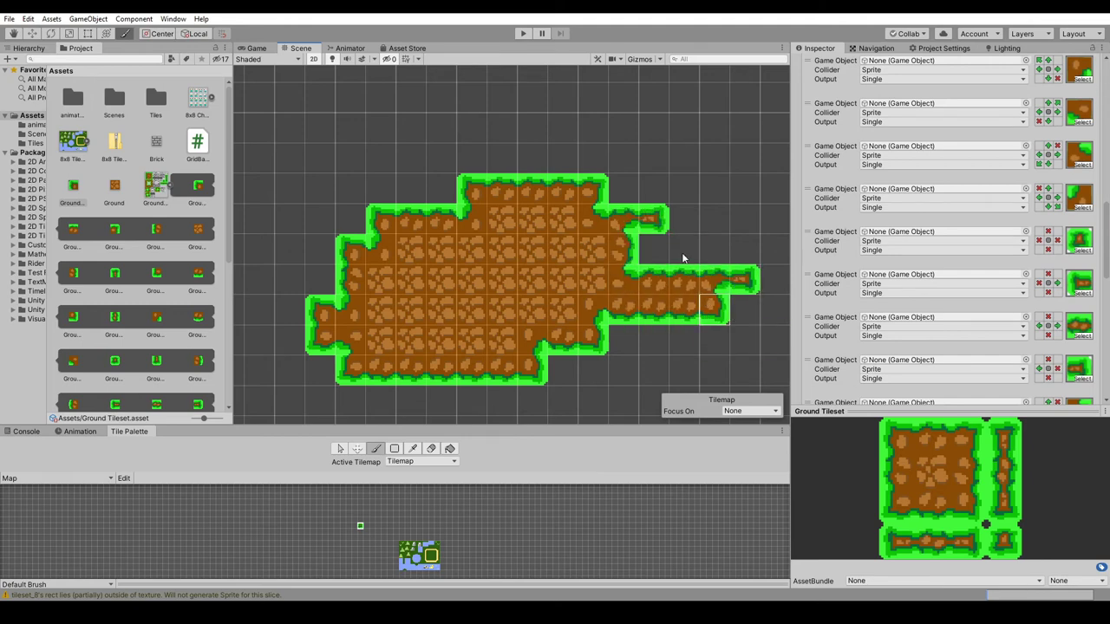
pyautogui.moveTo(534, 162); pyautogui.dragTo(561, 99)
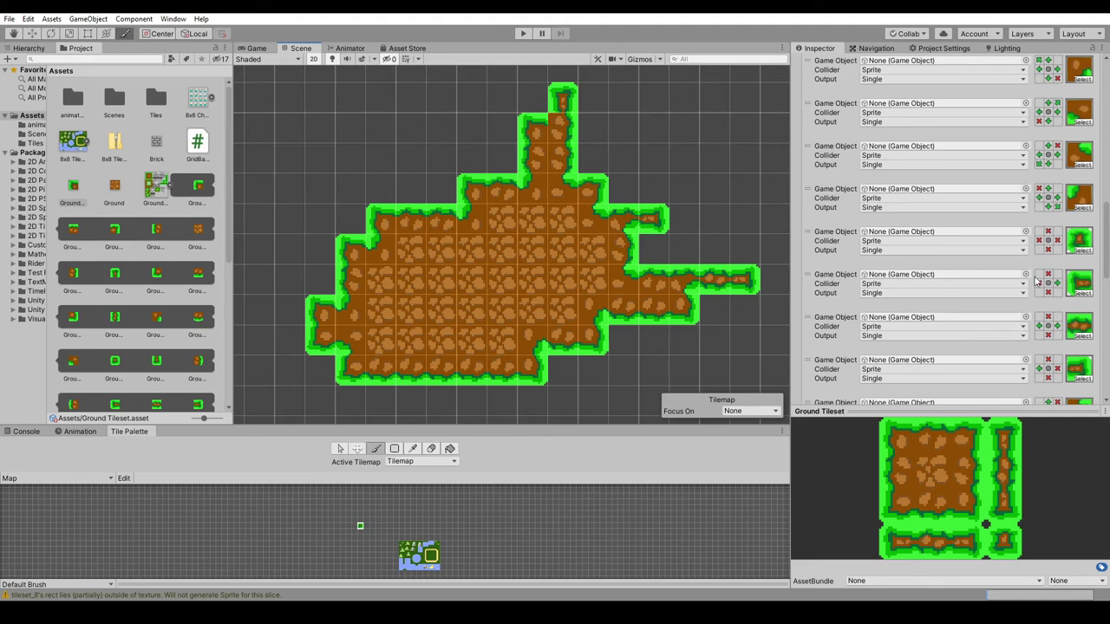
pyautogui.scroll(-2, 1076, 277)
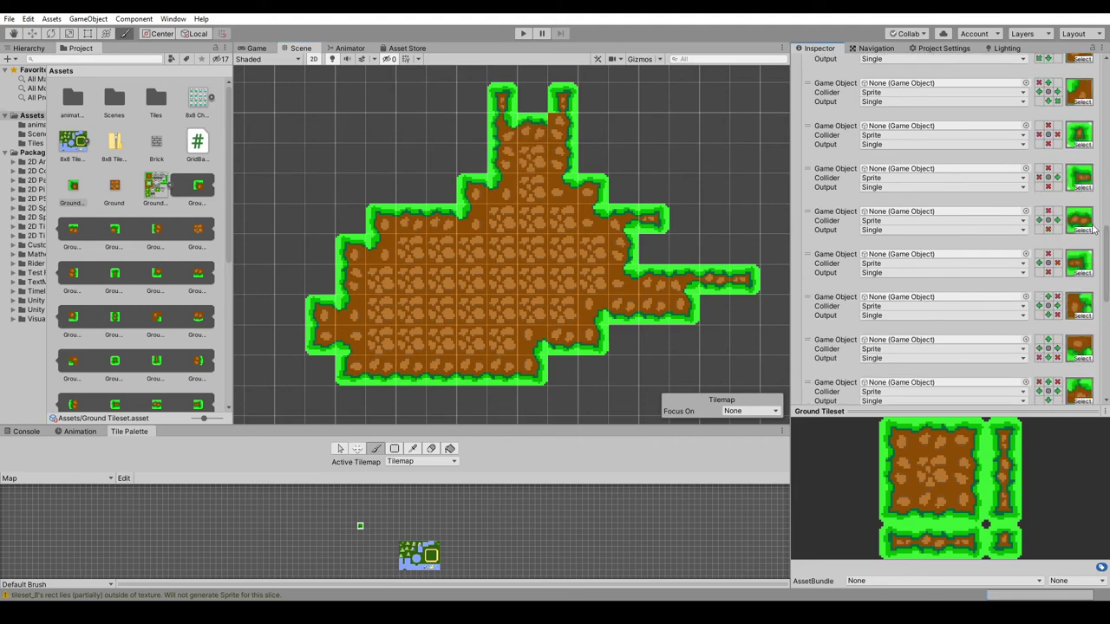
pyautogui.scroll(-2, 1067, 208)
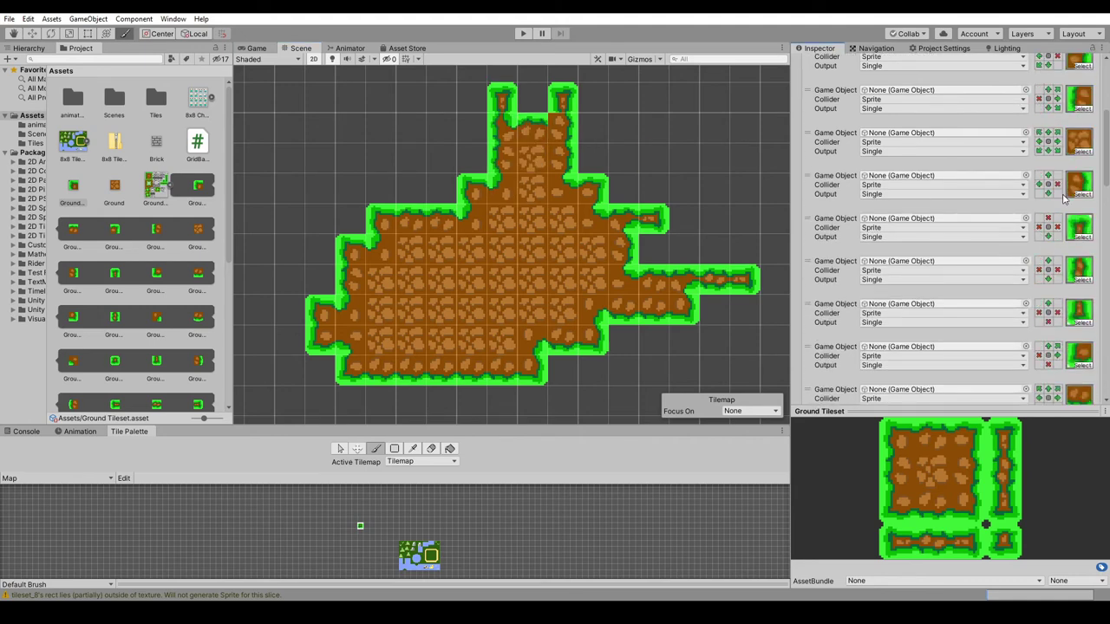
pyautogui.scroll(-2, 1075, 236)
pyautogui.scroll(-2, 1074, 253)
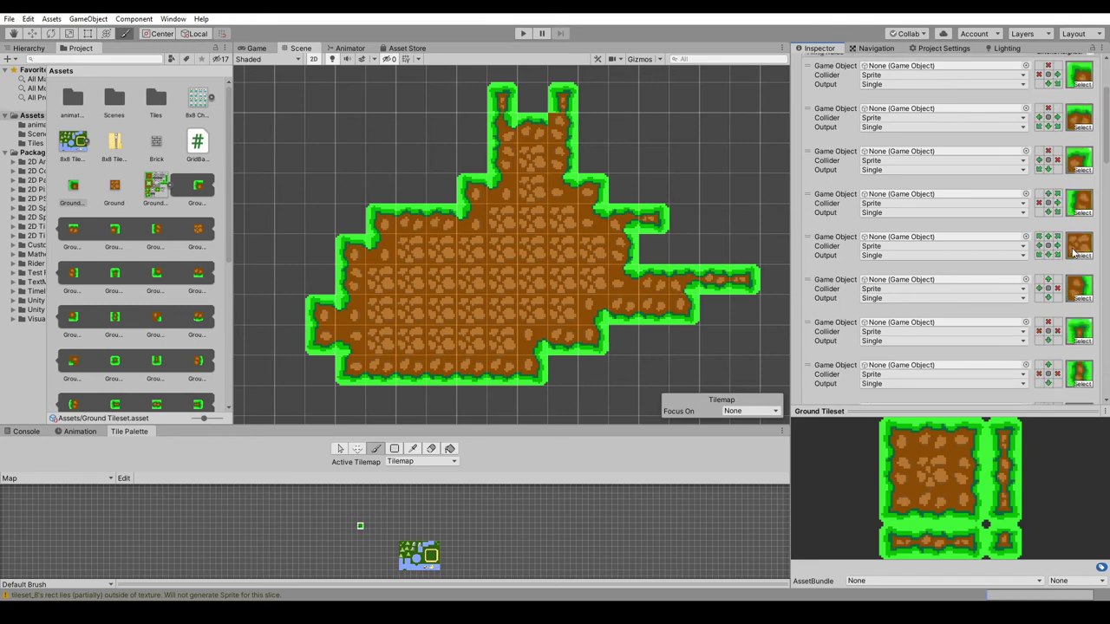
pyautogui.click(1040, 284)
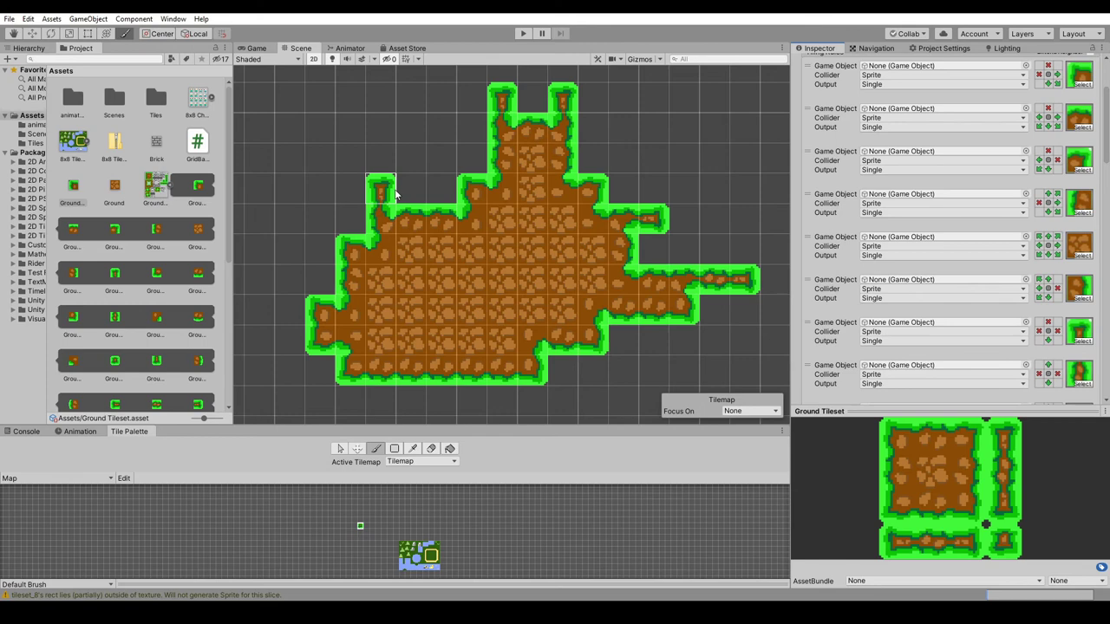
# Step: Add single ground tiles below the bottom edge and along the right edge
pyautogui.click(472, 399)
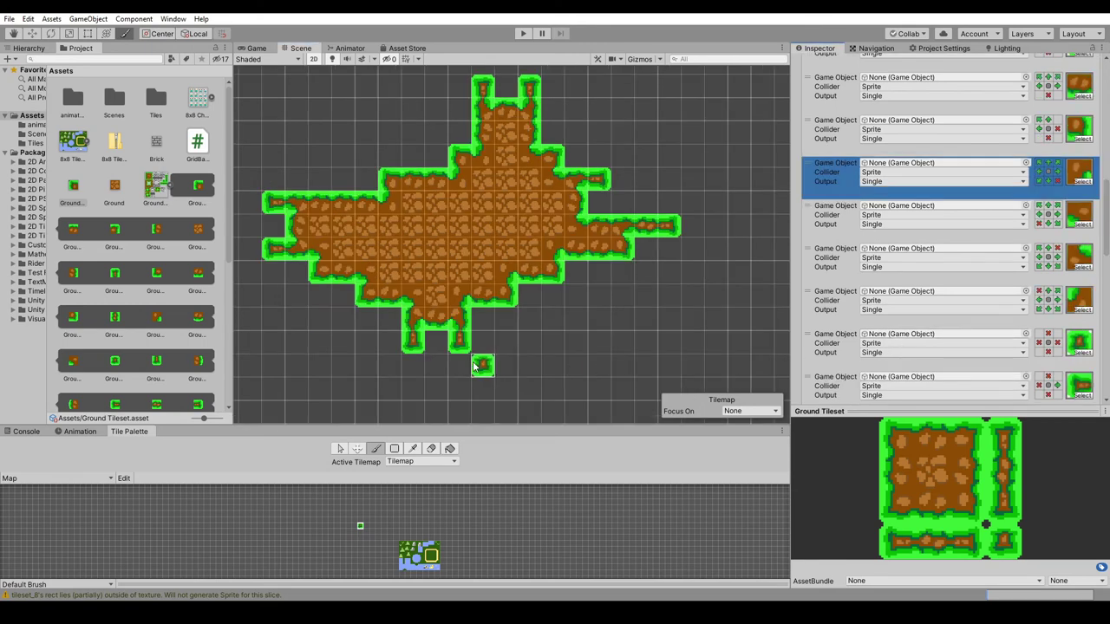
pyautogui.click(548, 297)
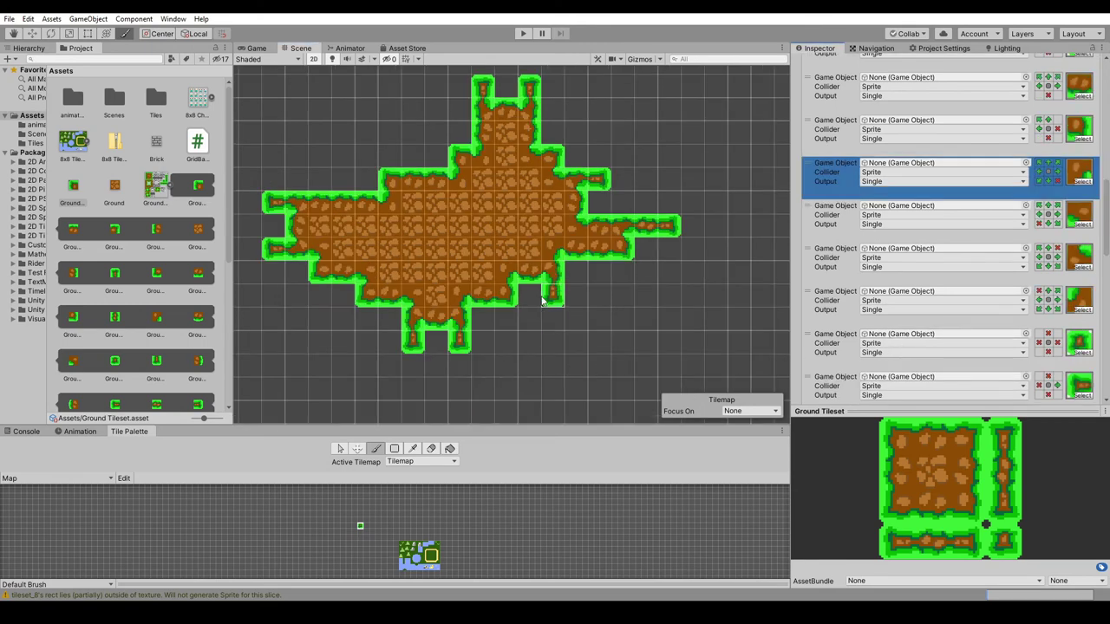
pyautogui.click(598, 264)
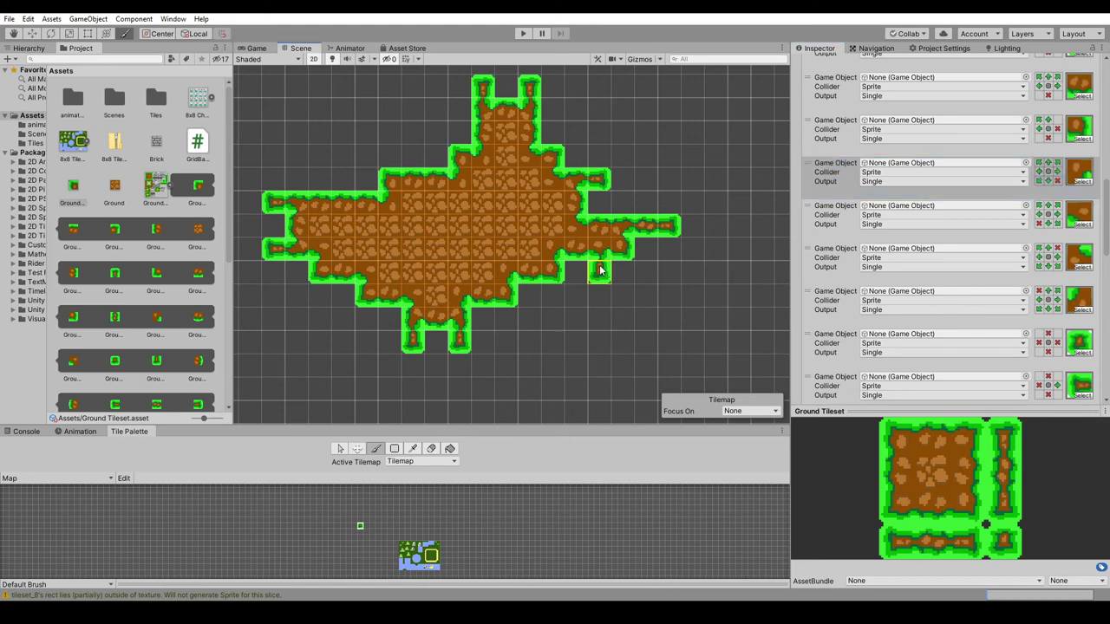
pyautogui.click(645, 202)
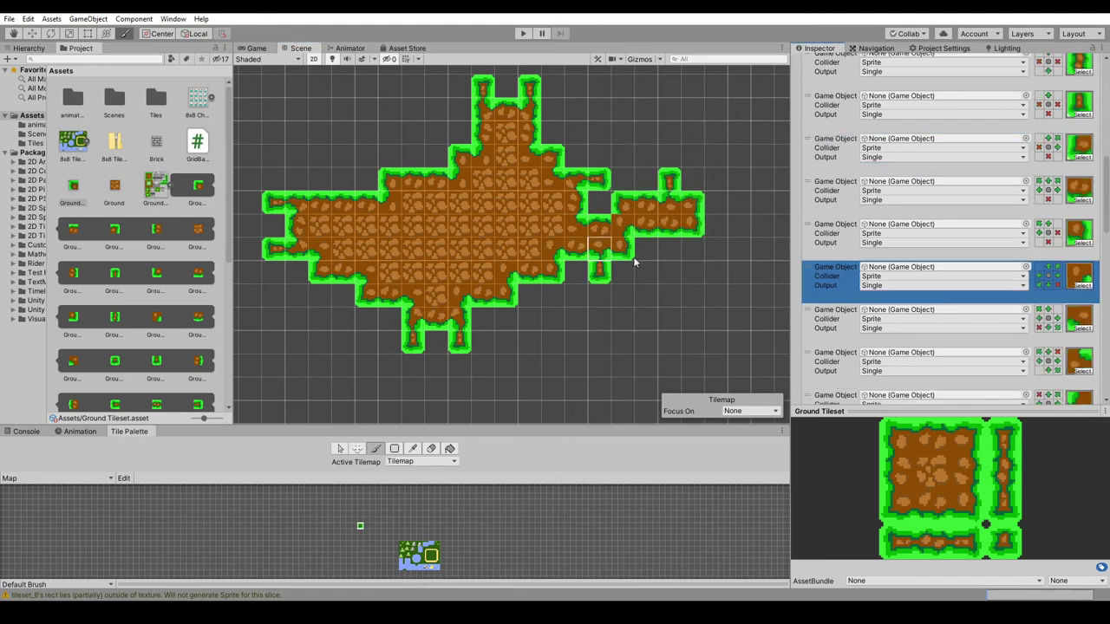
# Step: Widen the right path, fill the hole while extending downward, and fill the upper-left area
pyautogui.scroll(1, 650, 251)
pyautogui.scroll(1, 624, 232)
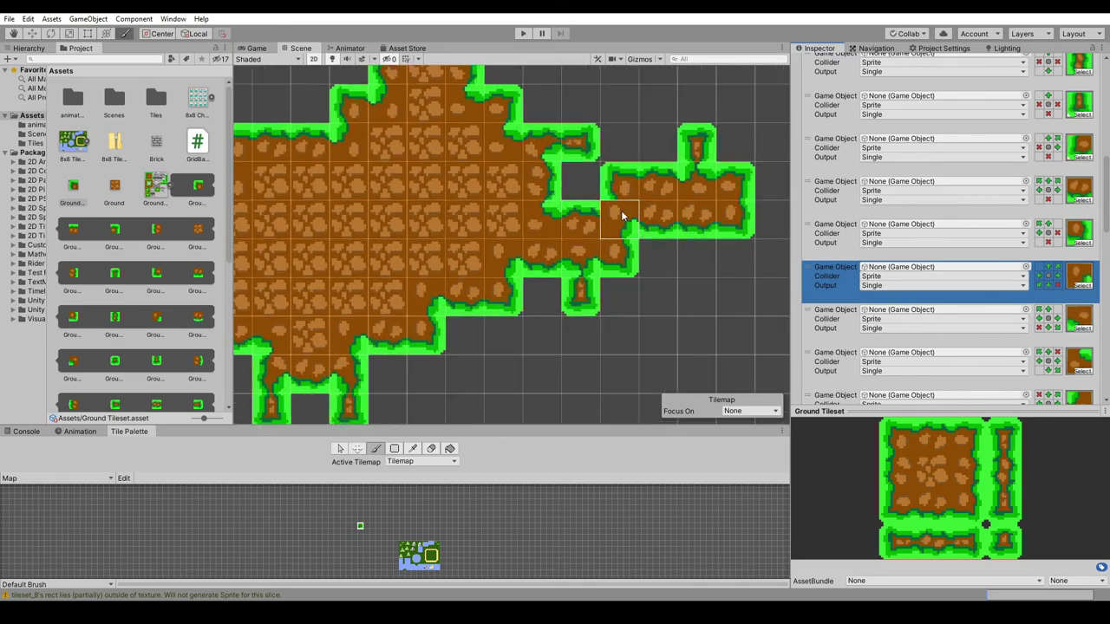
pyautogui.moveTo(772, 208); pyautogui.dragTo(644, 258)
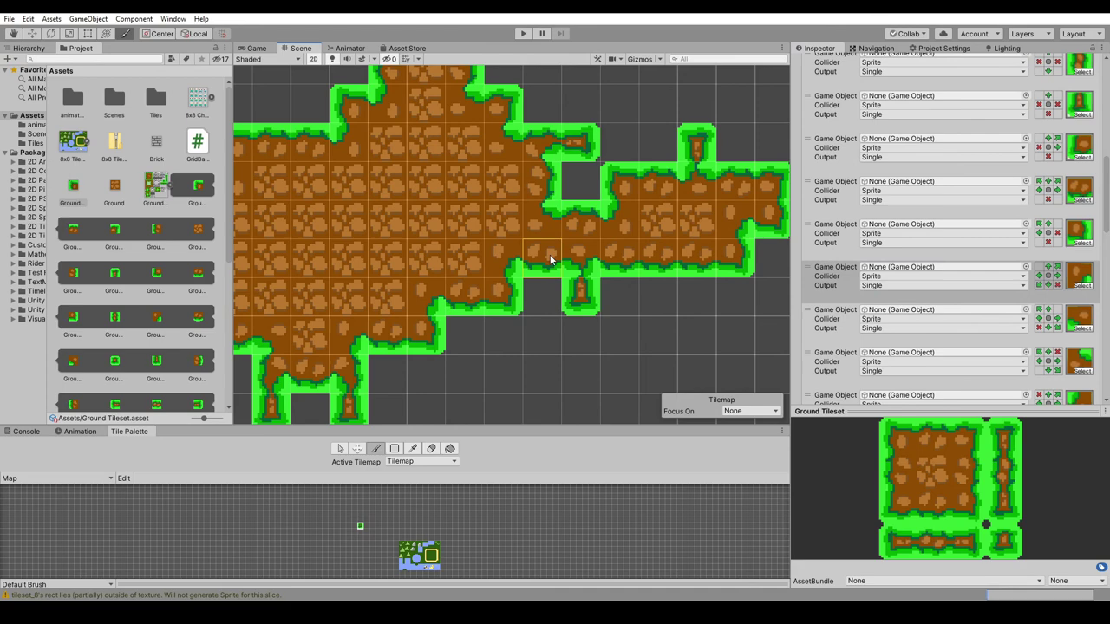
pyautogui.moveTo(550, 259)
pyautogui.mouseDown()
pyautogui.moveTo(458, 364)
pyautogui.moveTo(483, 364)
pyautogui.mouseUp()
pyautogui.scroll(-3, 438, 306)
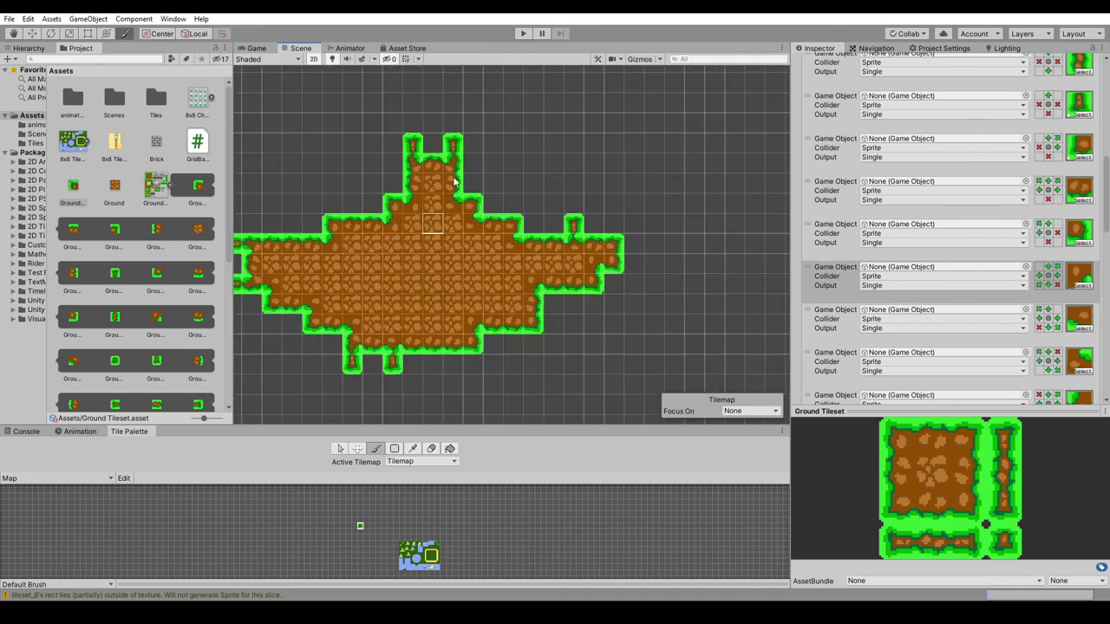
pyautogui.moveTo(454, 181)
pyautogui.mouseDown()
pyautogui.moveTo(402, 145)
pyautogui.moveTo(368, 165)
pyautogui.mouseUp()
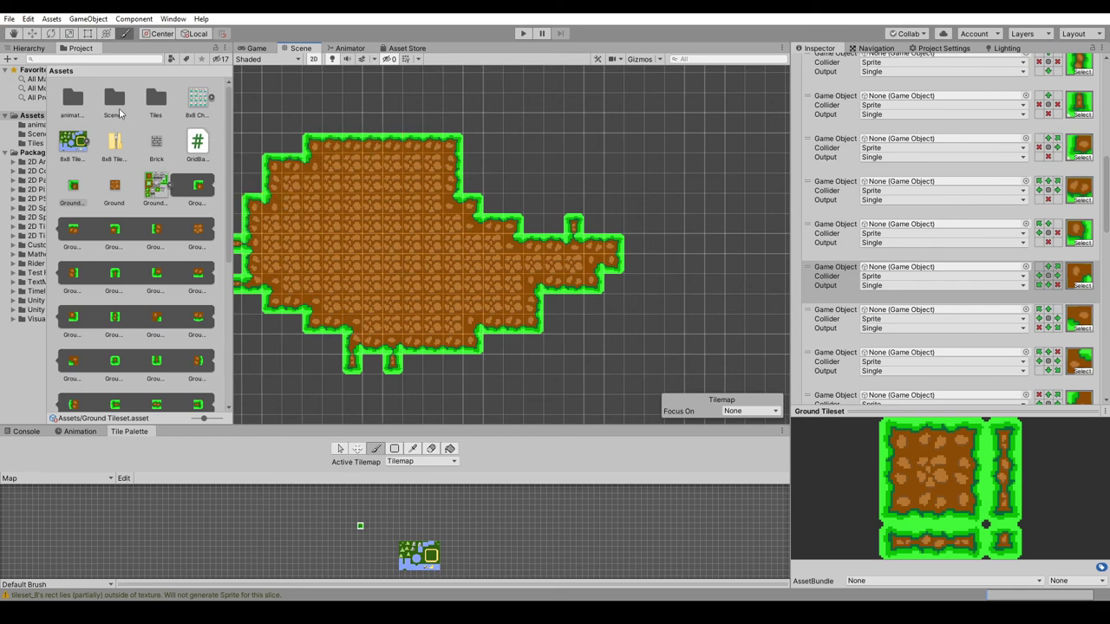
# Step: Select the Brick tile asset and make it the active palette tile
pyautogui.click(161, 148)
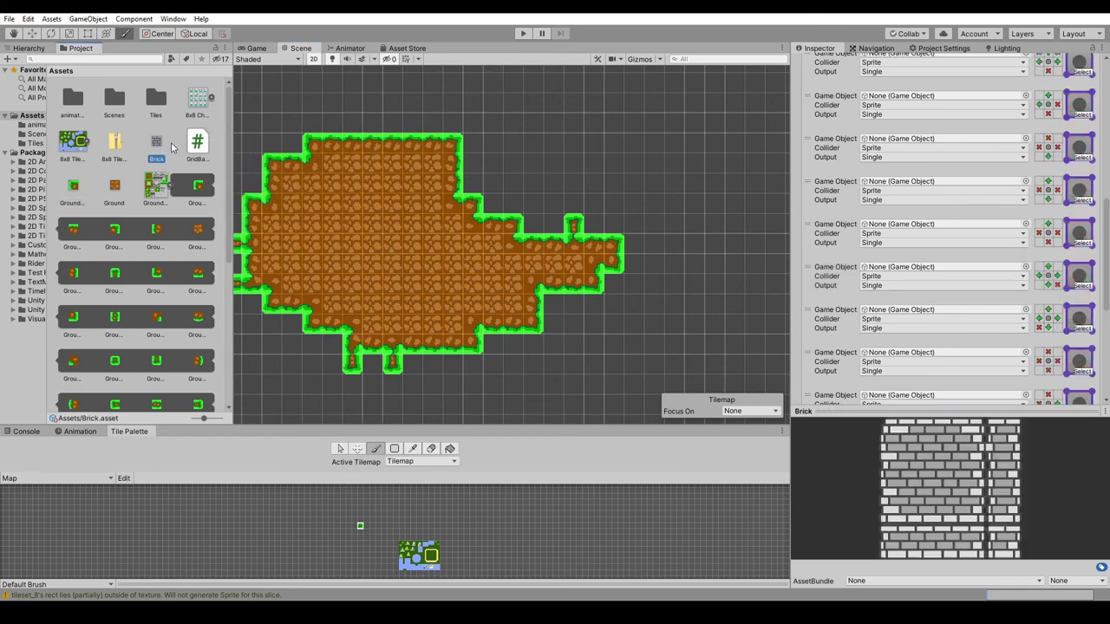
pyautogui.scroll(-1, 469, 204)
pyautogui.scroll(-2, 555, 199)
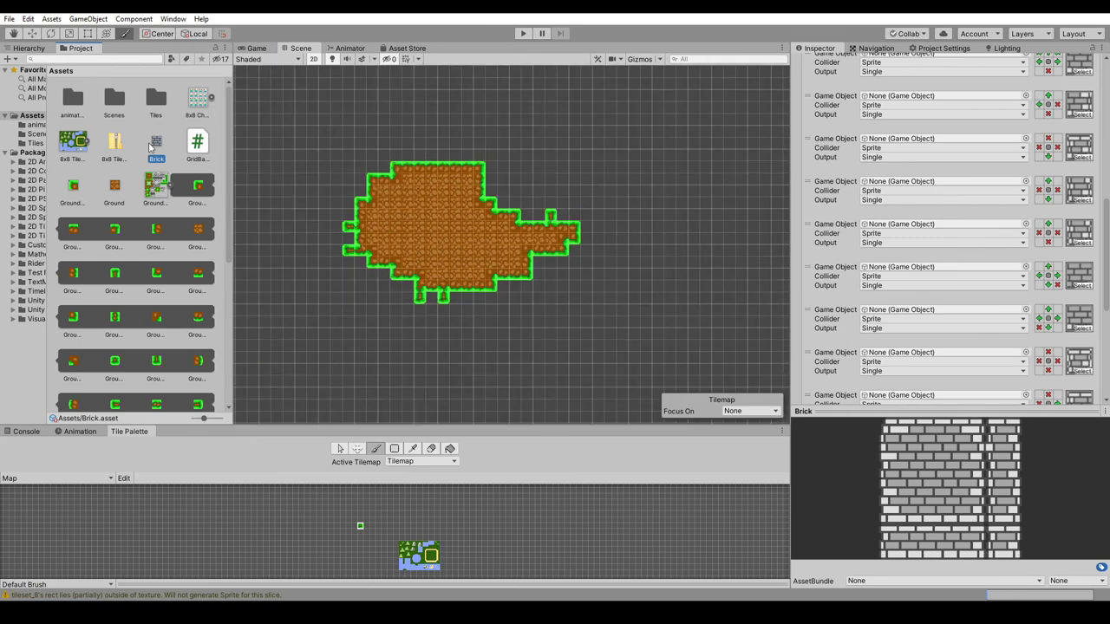
pyautogui.click(362, 526)
pyautogui.click(363, 526)
# Step: Paint a diagonal staircase band of brick tiles in the scene
pyautogui.click(628, 167)
pyautogui.moveTo(475, 104)
pyautogui.mouseDown()
pyautogui.moveTo(652, 184)
pyautogui.moveTo(535, 124)
pyautogui.moveTo(576, 178)
pyautogui.moveTo(521, 130)
pyautogui.moveTo(561, 154)
pyautogui.mouseUp()
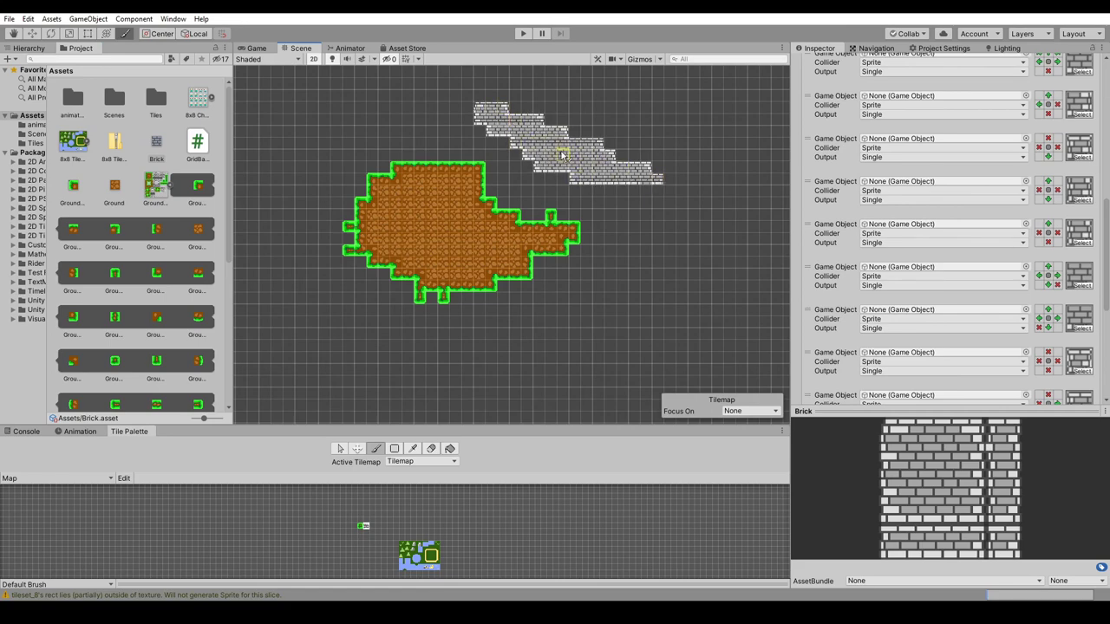
pyautogui.scroll(2, 562, 154)
pyautogui.scroll(2, 562, 154)
pyautogui.scroll(2, 562, 154)
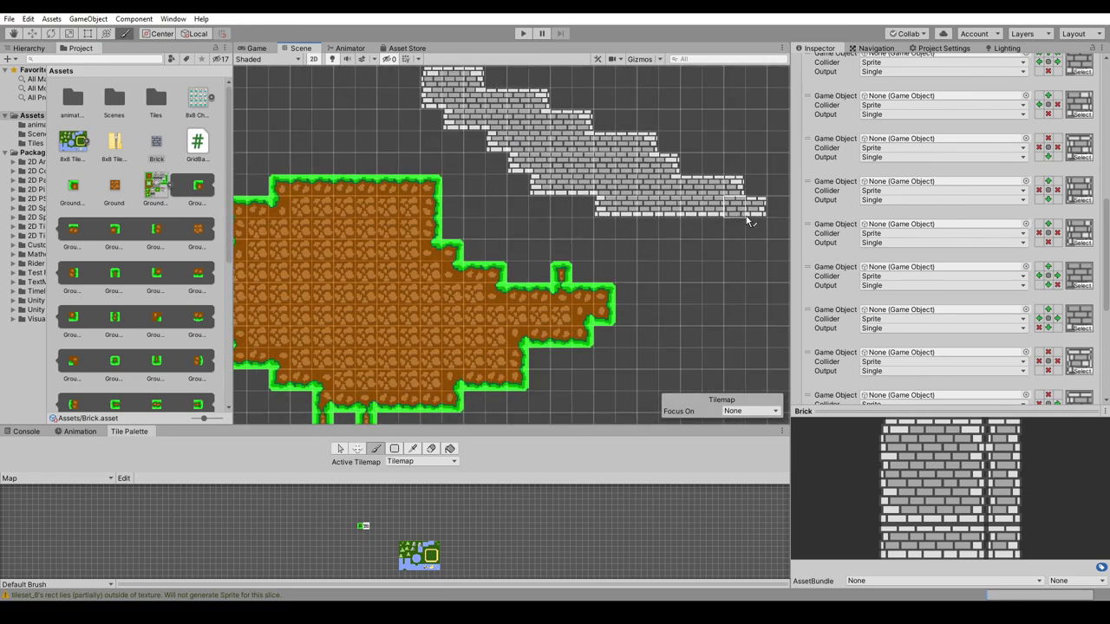
# Step: Add a brick row below the band, fill its right-end gaps, and extend the upper row rightward
pyautogui.moveTo(744, 227); pyautogui.dragTo(685, 229)
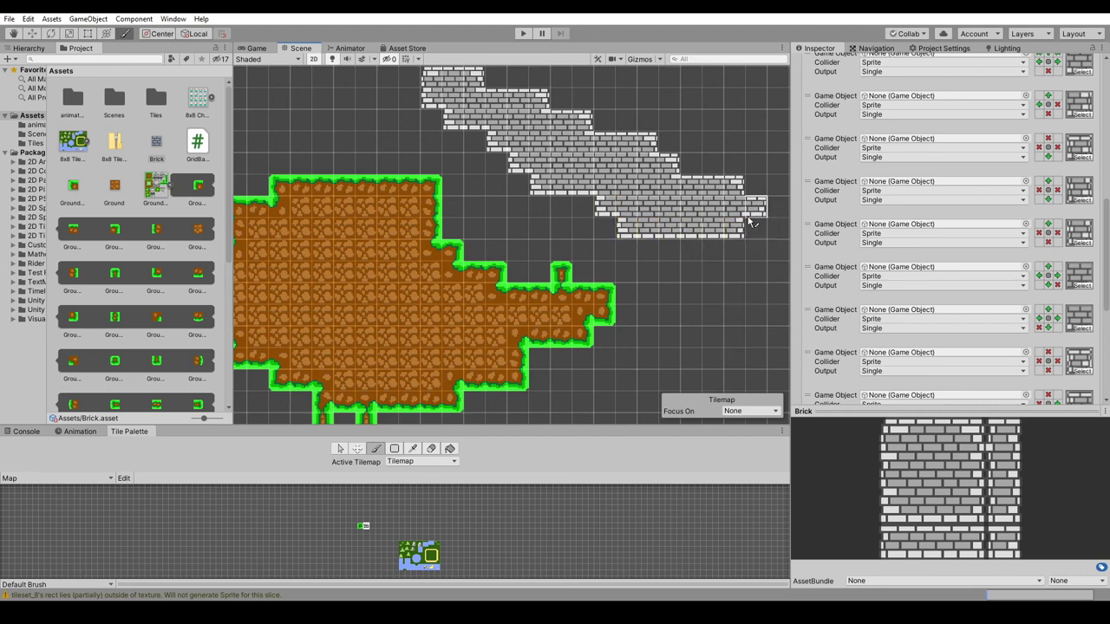
pyautogui.click(756, 184)
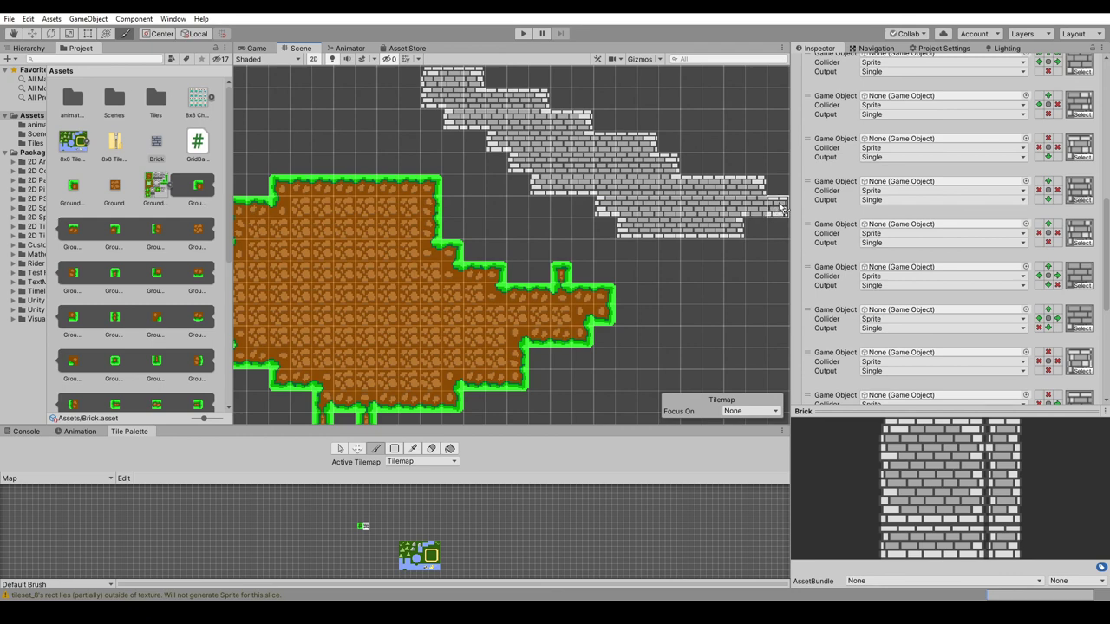
pyautogui.click(756, 227)
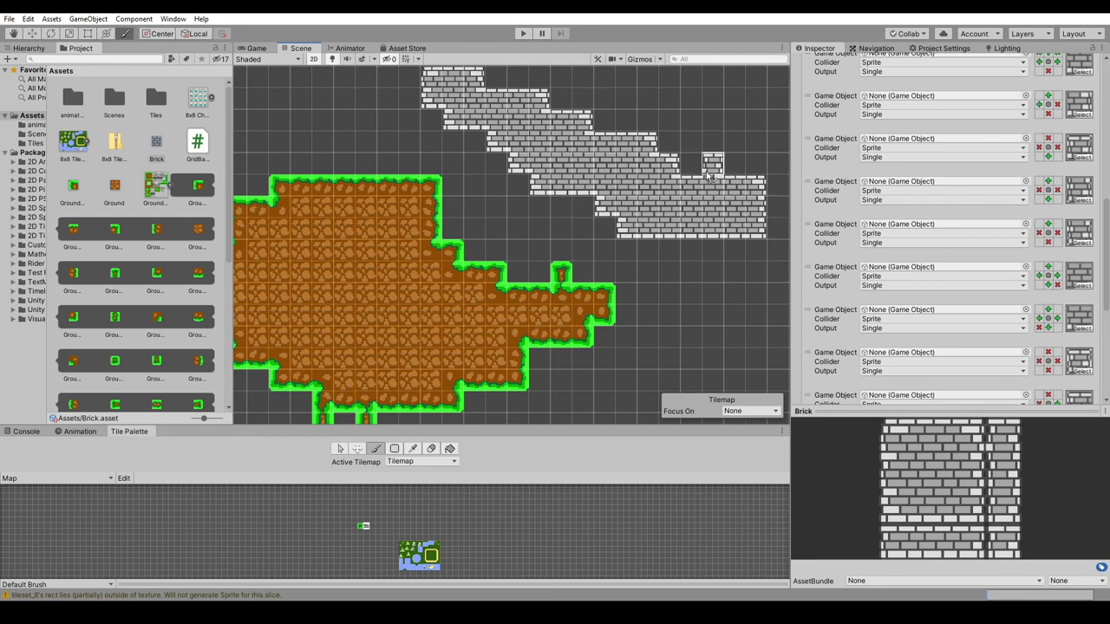
pyautogui.moveTo(735, 163)
pyautogui.mouseDown()
pyautogui.moveTo(667, 163)
pyautogui.moveTo(581, 122)
pyautogui.mouseUp()
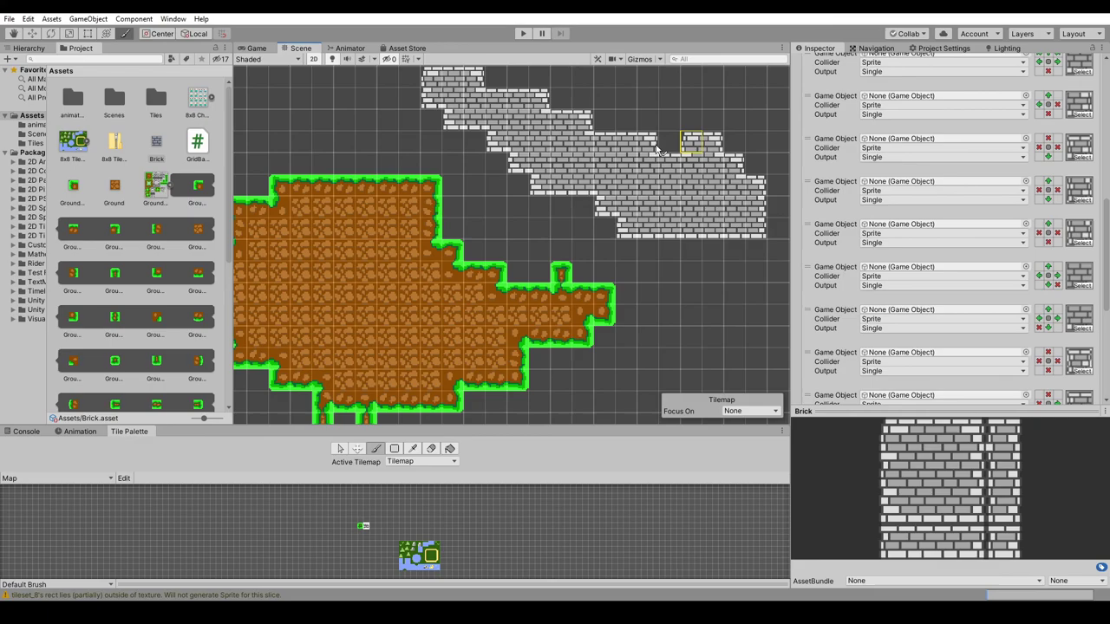